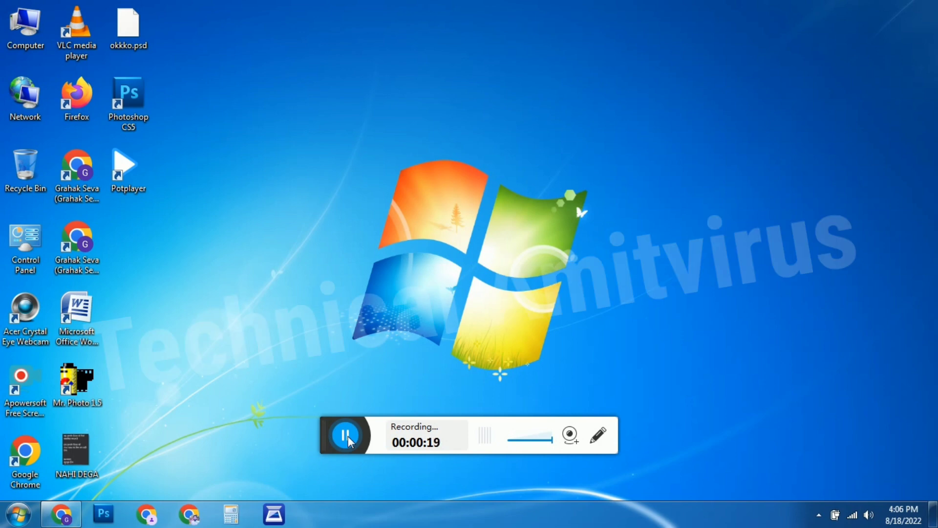
Open the Control Panel's list of installed programs, maximise the window and find the Morpho driver entries.
click(19, 513)
click(259, 342)
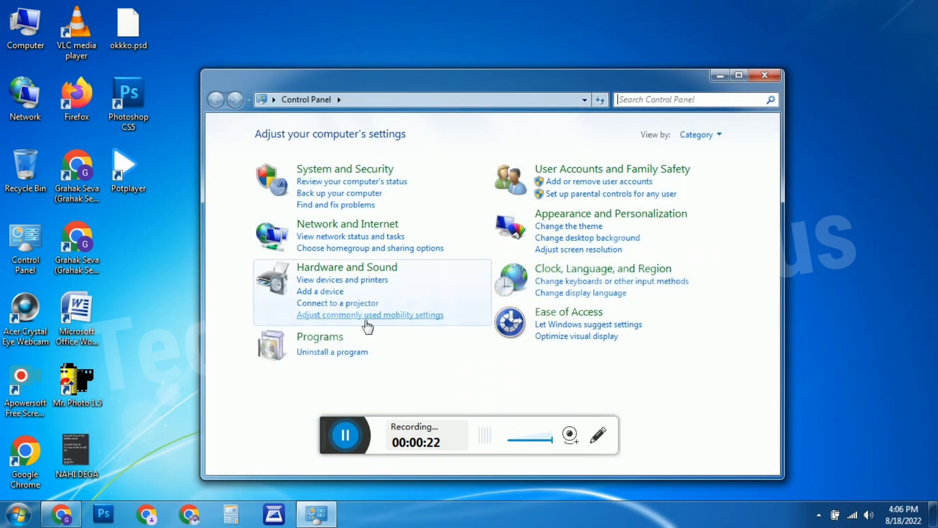
click(331, 353)
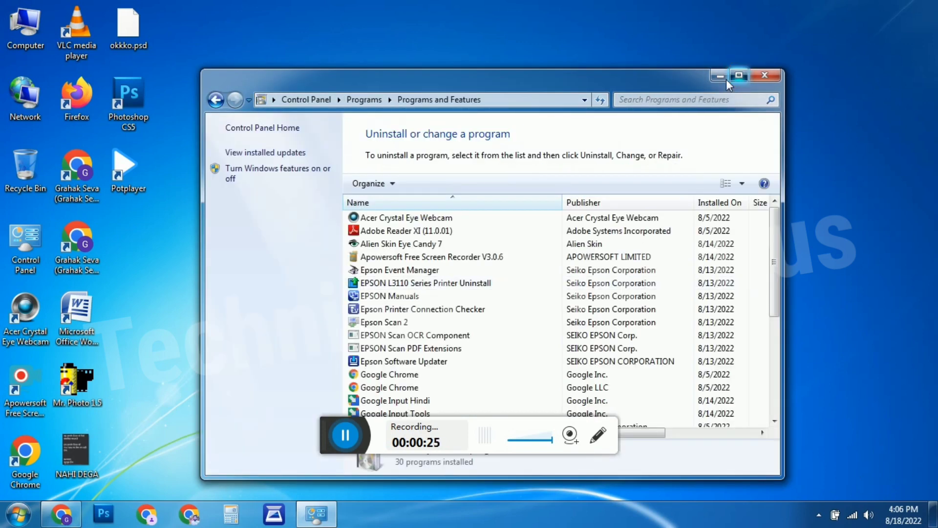
click(738, 76)
click(180, 222)
scroll(193, 364, down, 2)
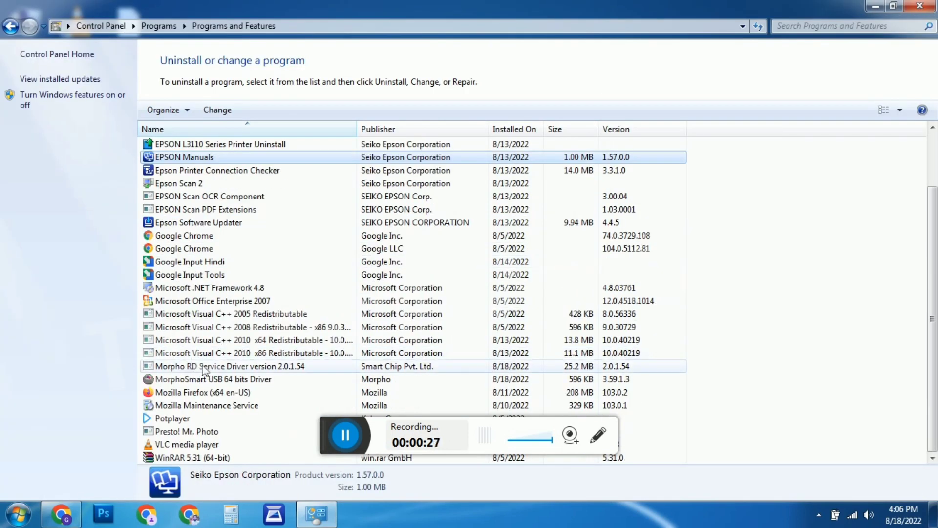
Mark the two Morpho driver entries with a red rectangle on screen and clear the marking.
click(600, 436)
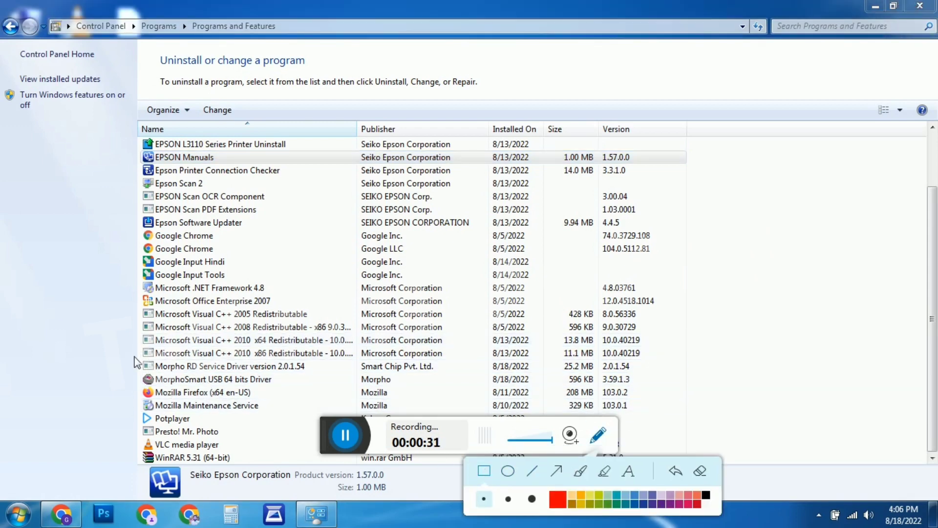
mouse_move(130, 360)
mouse_down()
mouse_move(149, 388)
mouse_move(713, 387)
mouse_up()
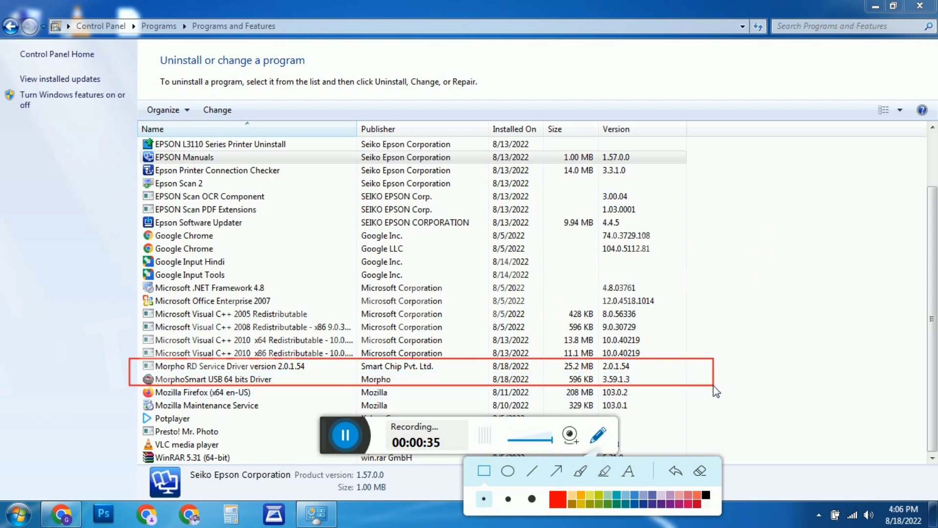
click(700, 471)
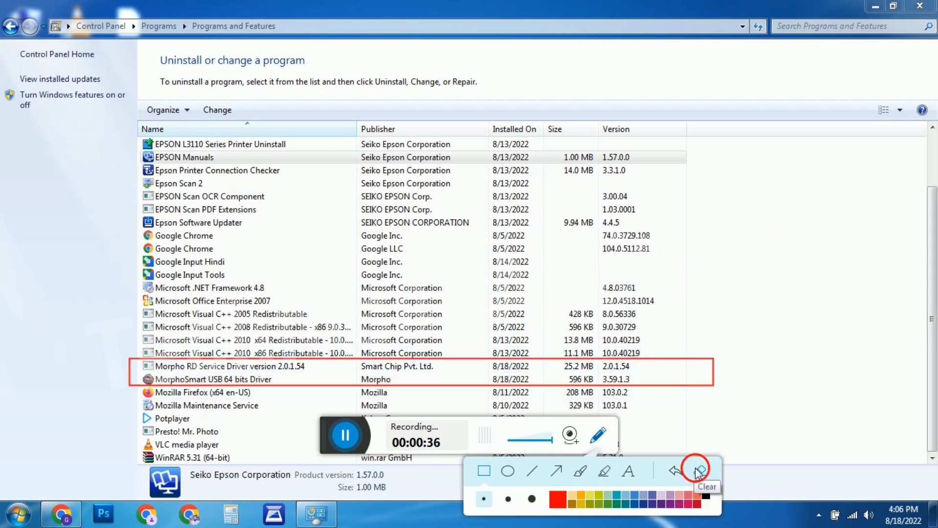
click(597, 434)
Uninstall MorphoSmart USB 64 bits Driver, letting the running applications close automatically.
click(203, 380)
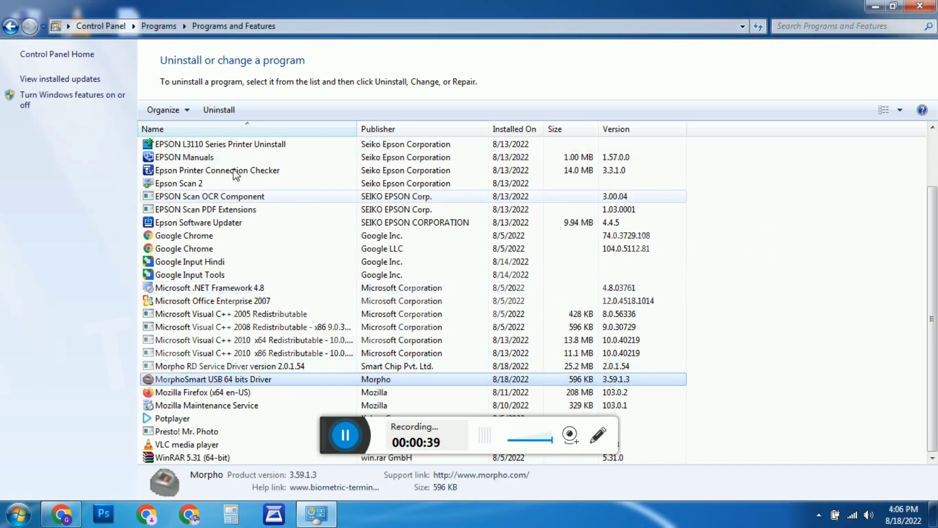
click(219, 110)
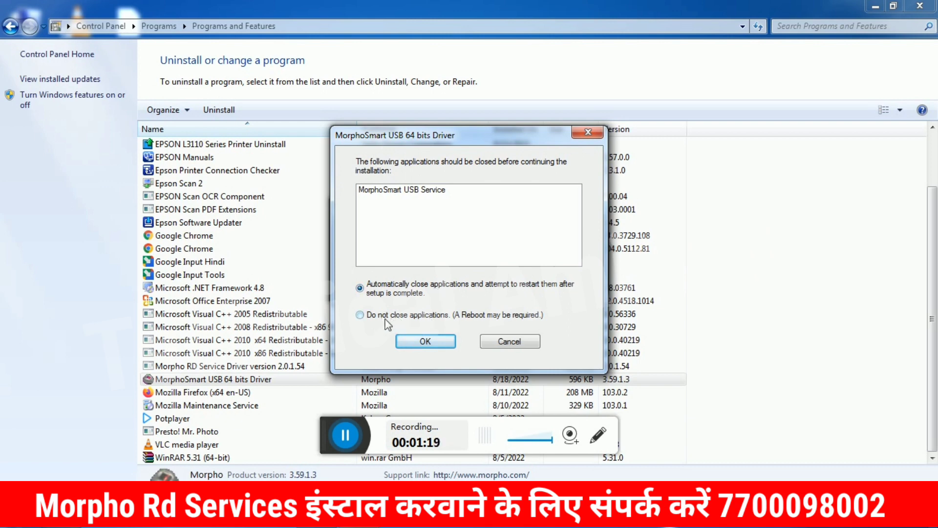
click(433, 348)
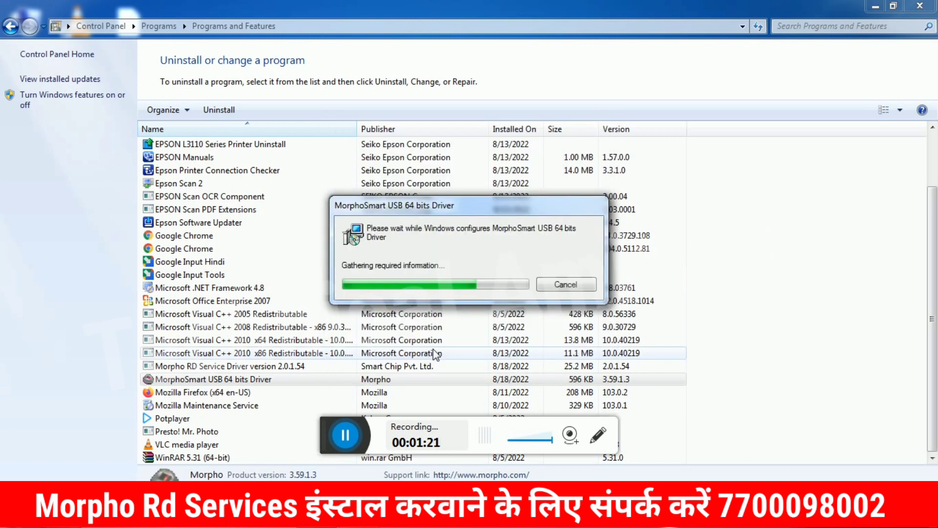
Draw a red arrow pointing at the Morpho RD Service Driver entry and clear the drawing.
click(599, 434)
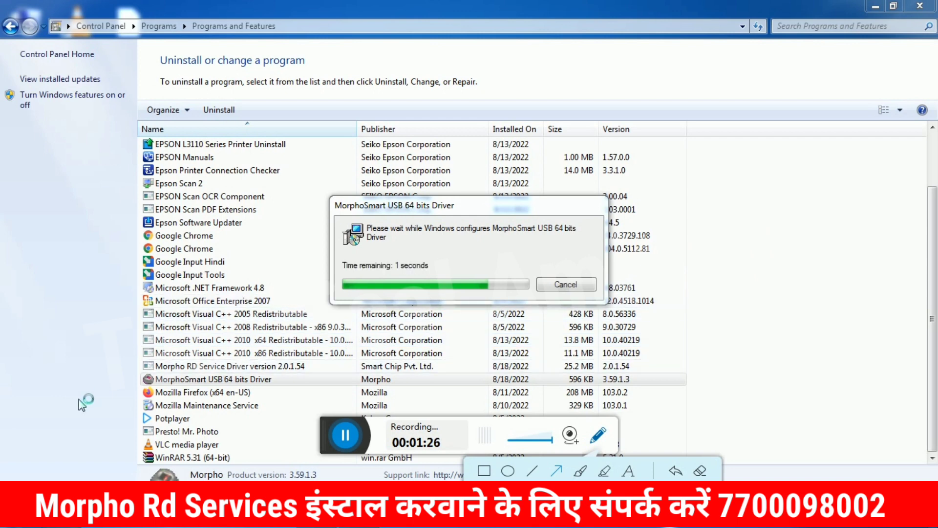
drag(55, 421, 176, 386)
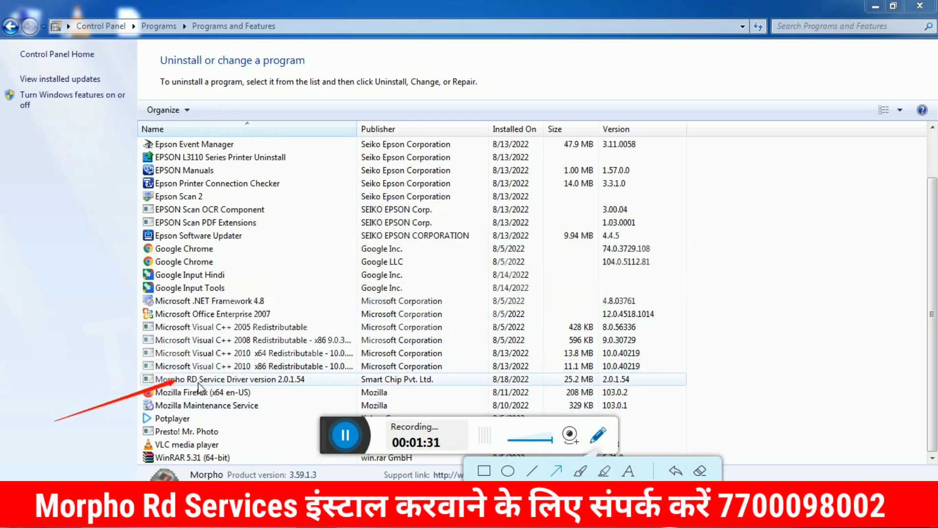
click(700, 472)
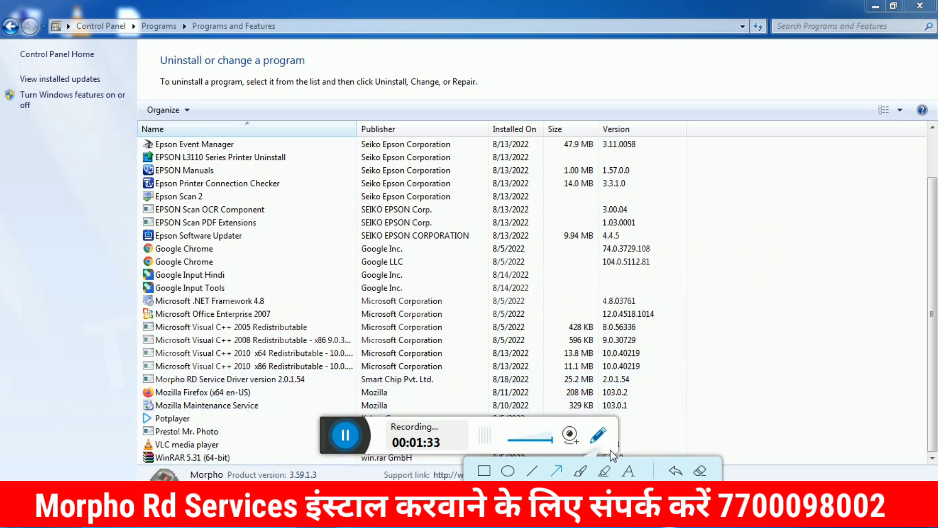
click(606, 442)
Completely uninstall Morpho RD Service Driver version 2.0.1.54 and close the installed programs window.
click(220, 380)
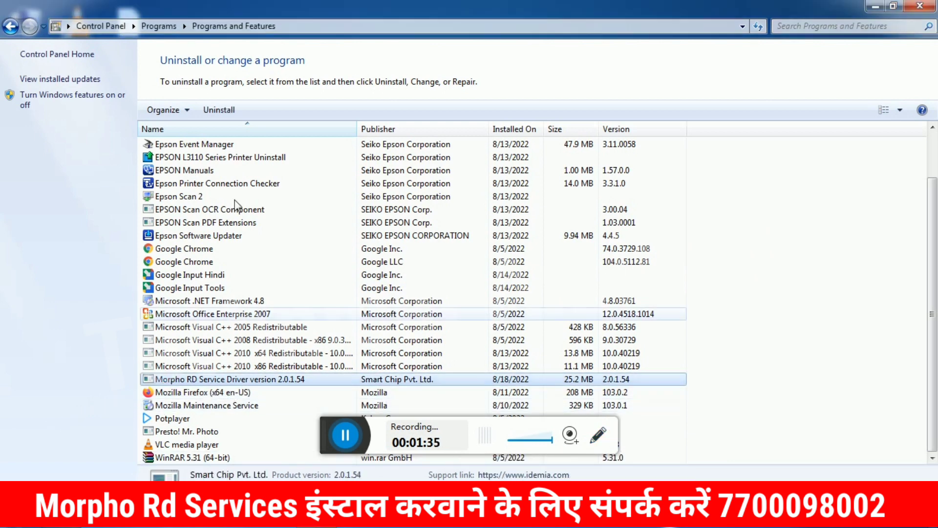
click(218, 111)
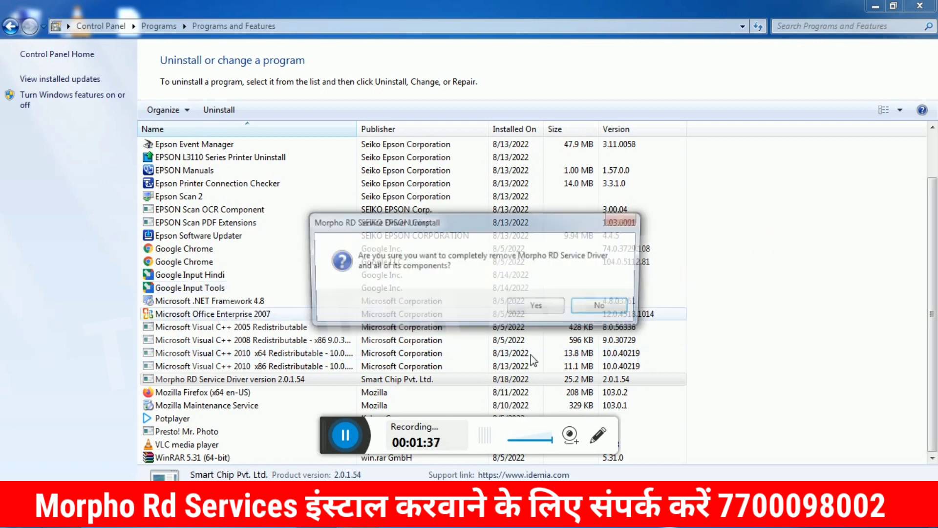
click(536, 307)
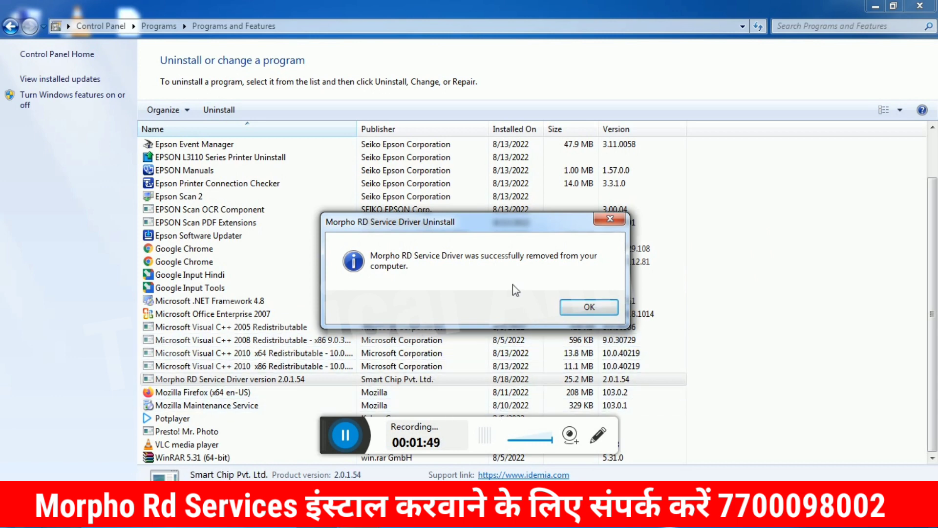
click(597, 311)
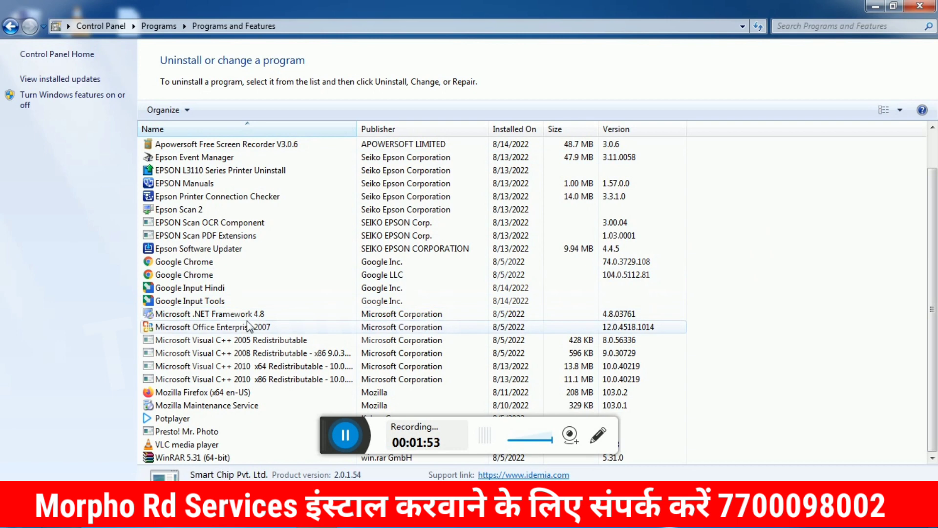
key(alt+F4)
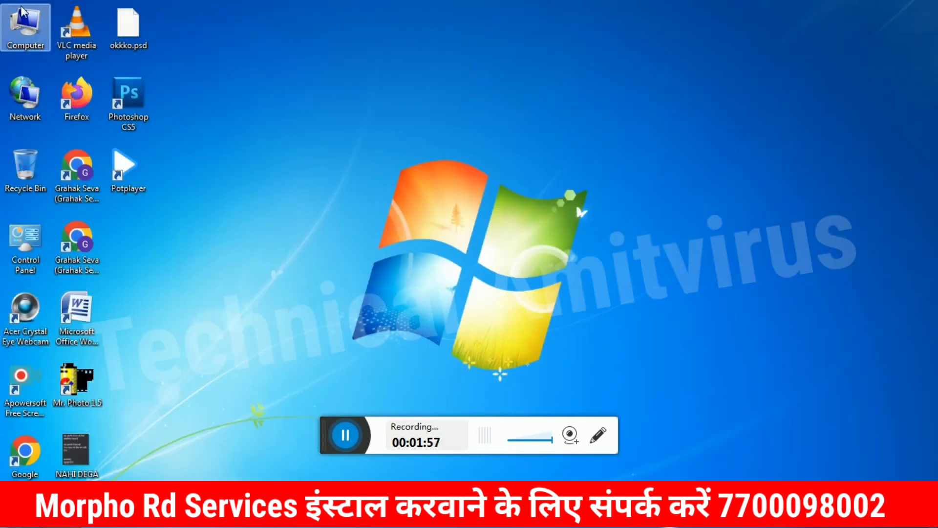
Delete the MORPHORDLOG folder from Local Disk (C:) and close the file window.
double_click(22, 19)
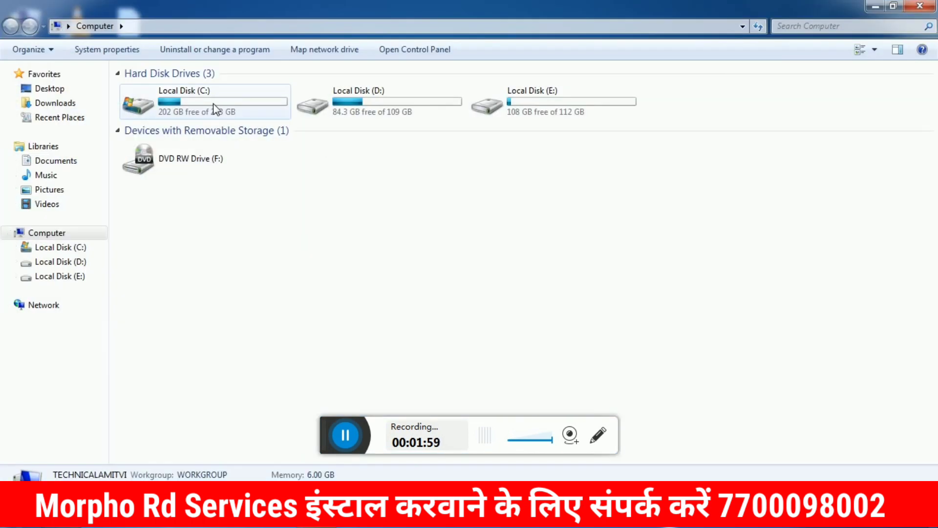
double_click(201, 104)
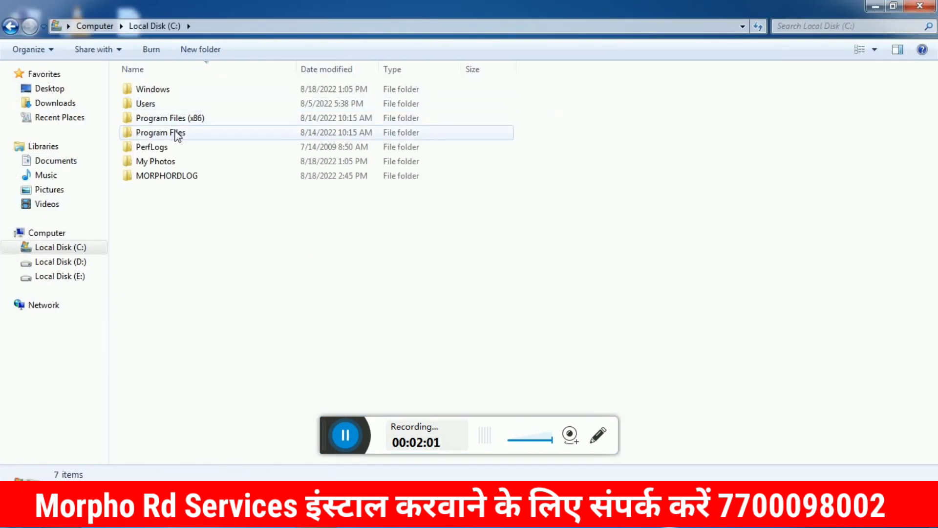
double_click(179, 177)
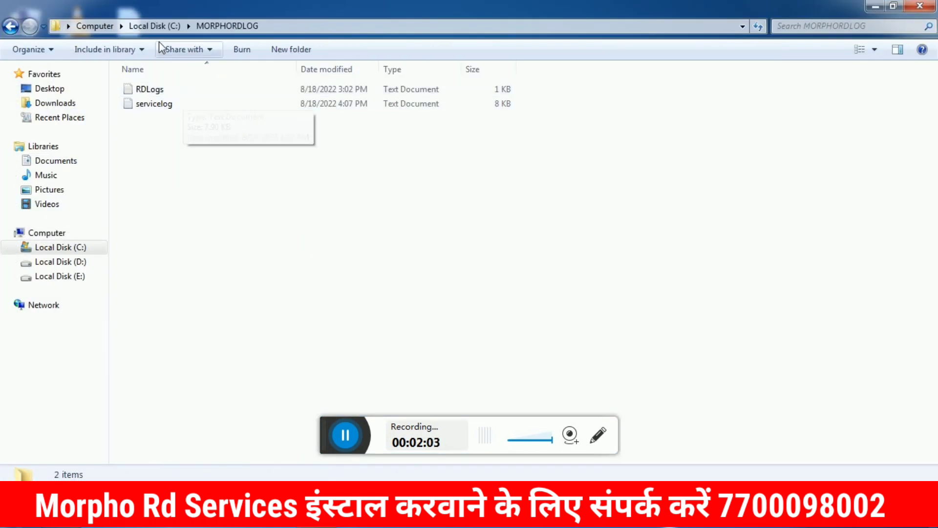
click(161, 26)
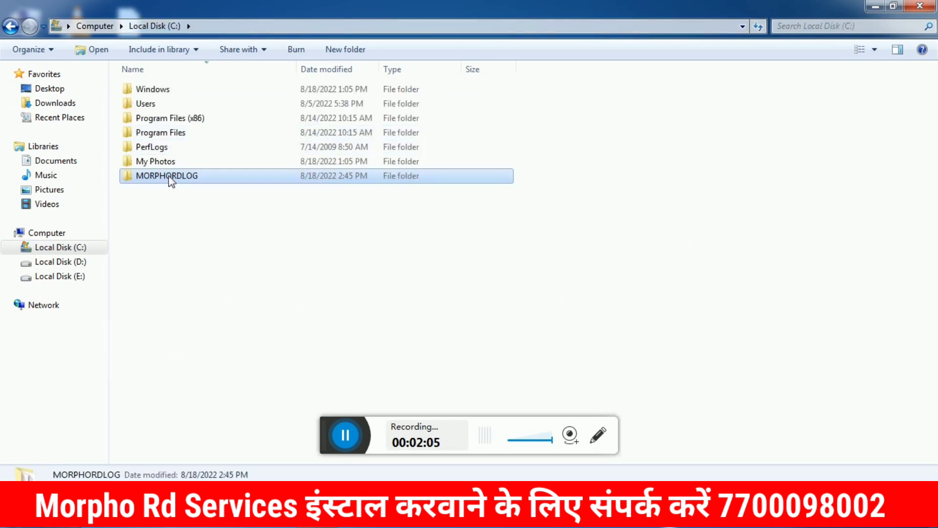
key(Delete)
key(Return)
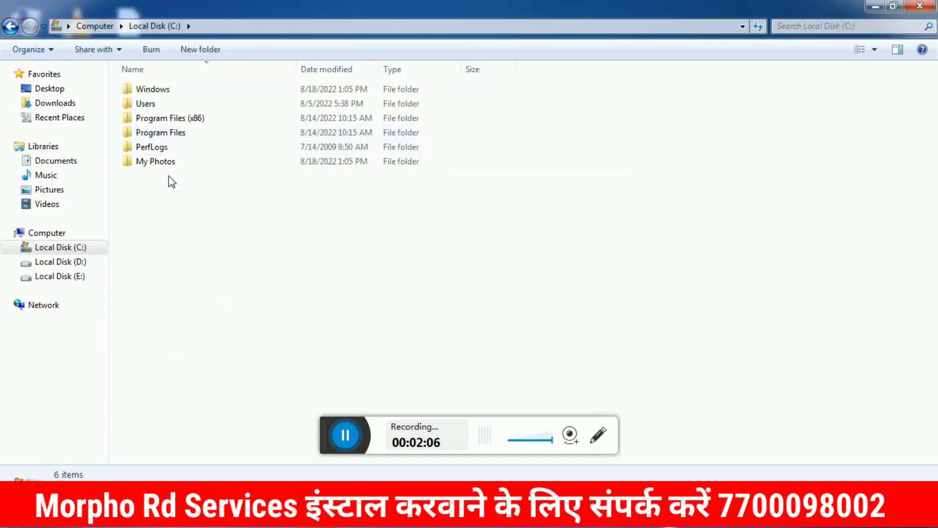
click(175, 121)
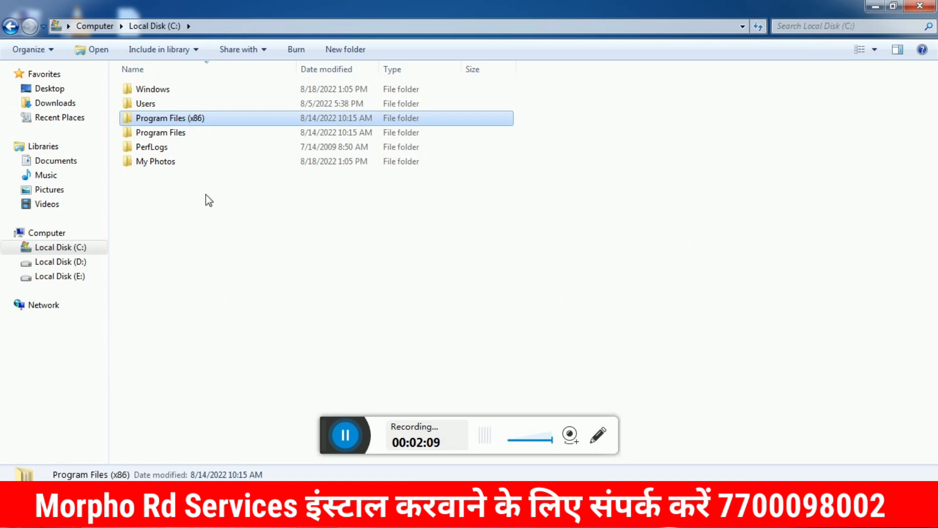
click(94, 26)
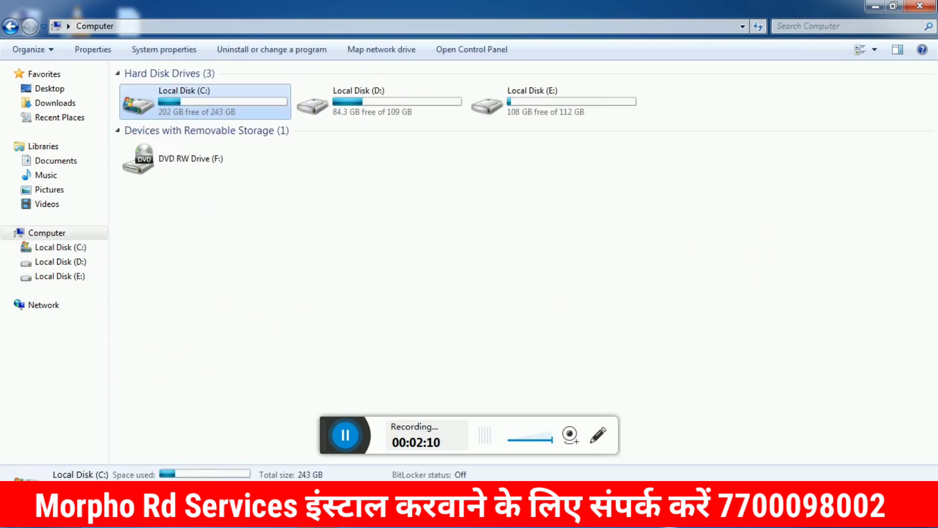
click(921, 7)
right_click(25, 163)
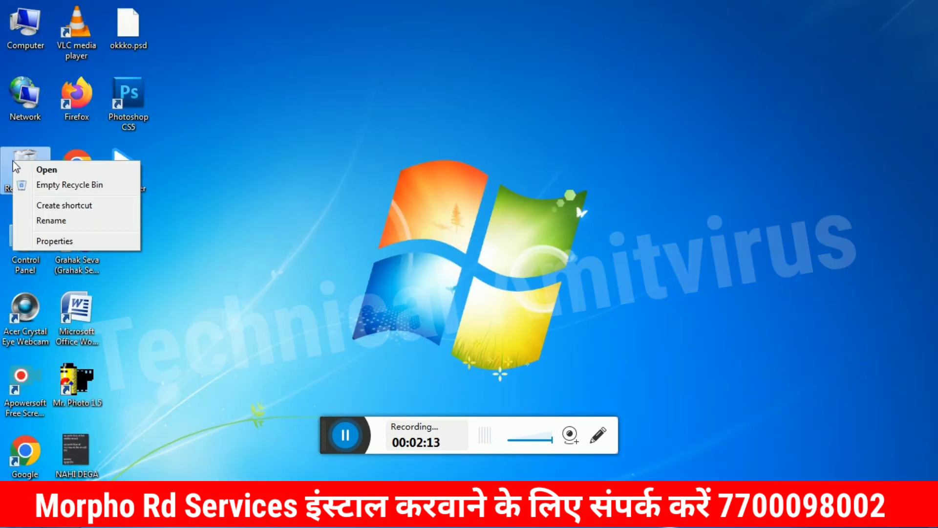
click(428, 200)
click(429, 201)
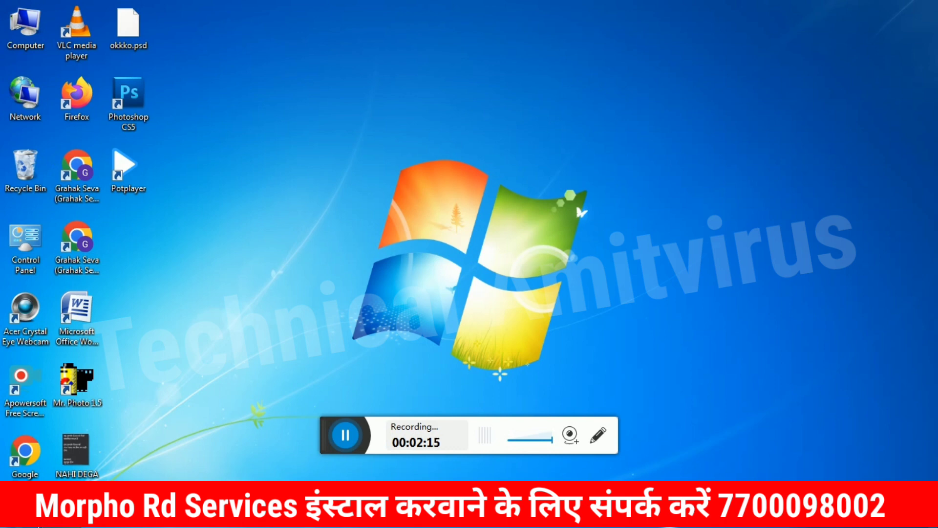
Open the temporary files folder by running %temp%.
key(super+r)
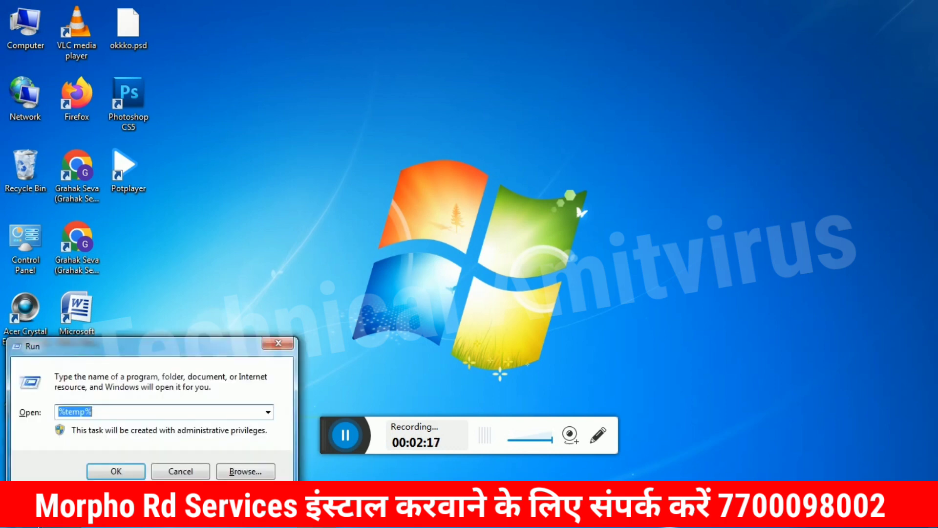
click(80, 412)
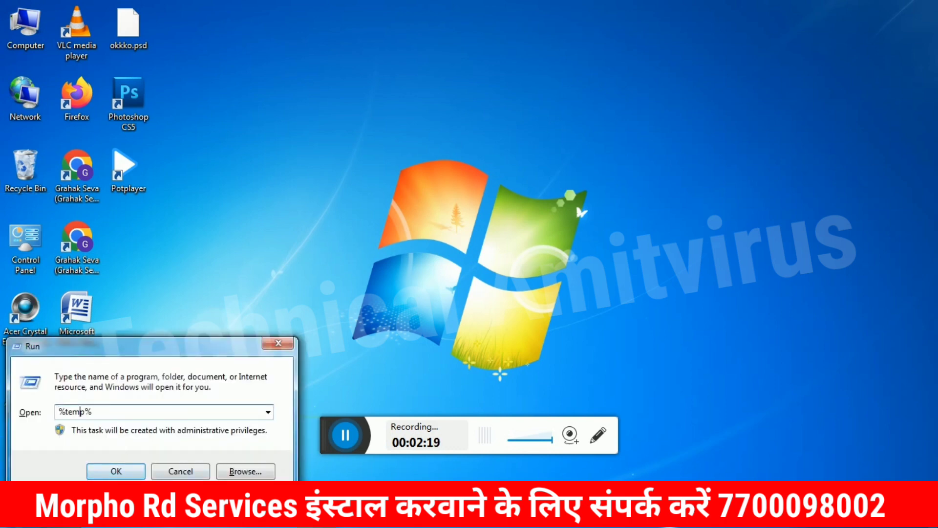
click(119, 471)
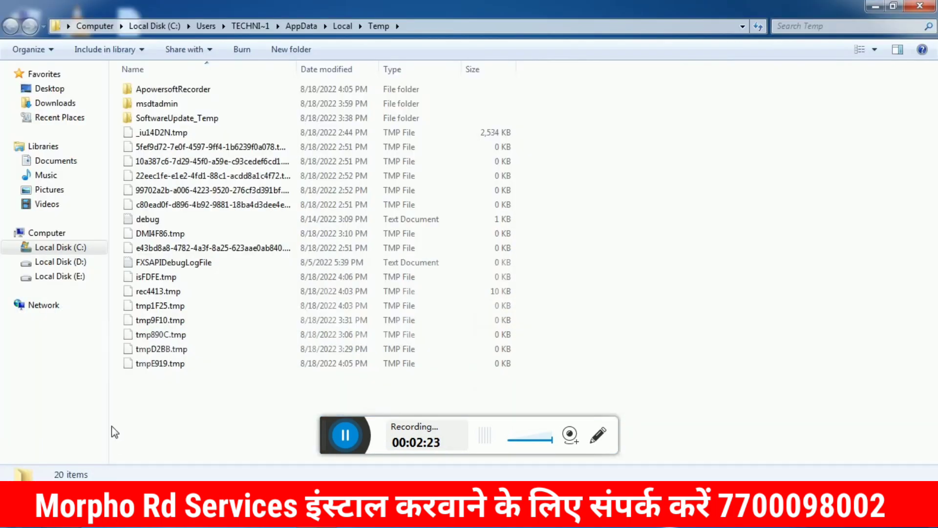
Delete all files and folders in the Temp folder, skipping every item that is in use.
drag(176, 414, 204, 80)
right_click(191, 106)
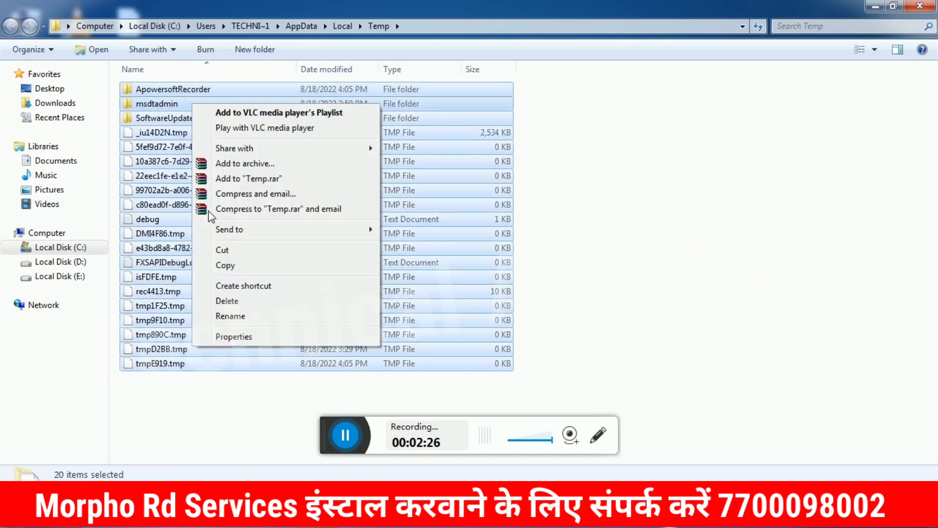
click(254, 304)
click(509, 268)
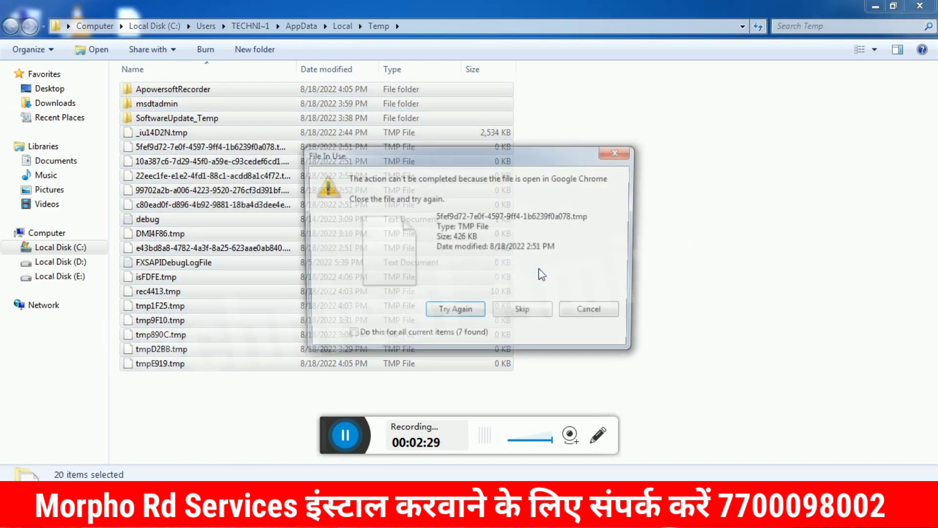
click(540, 312)
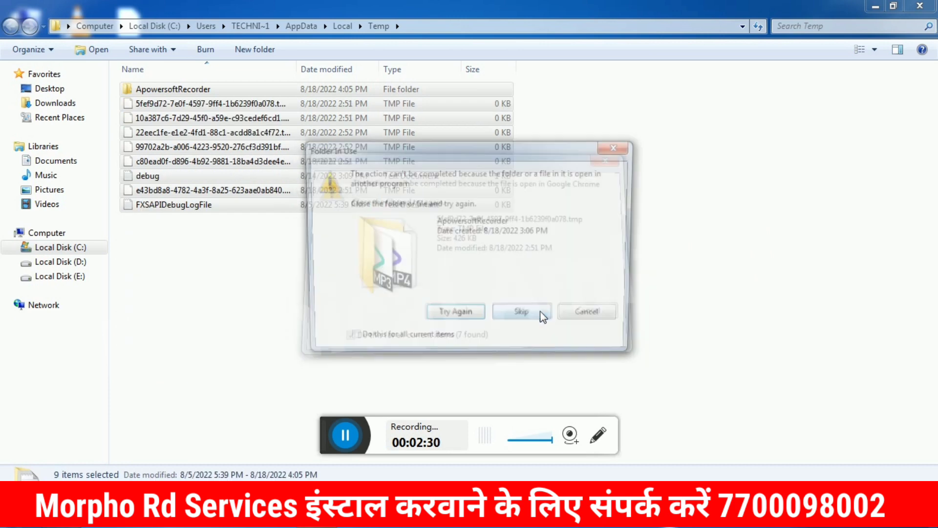
click(422, 343)
click(502, 323)
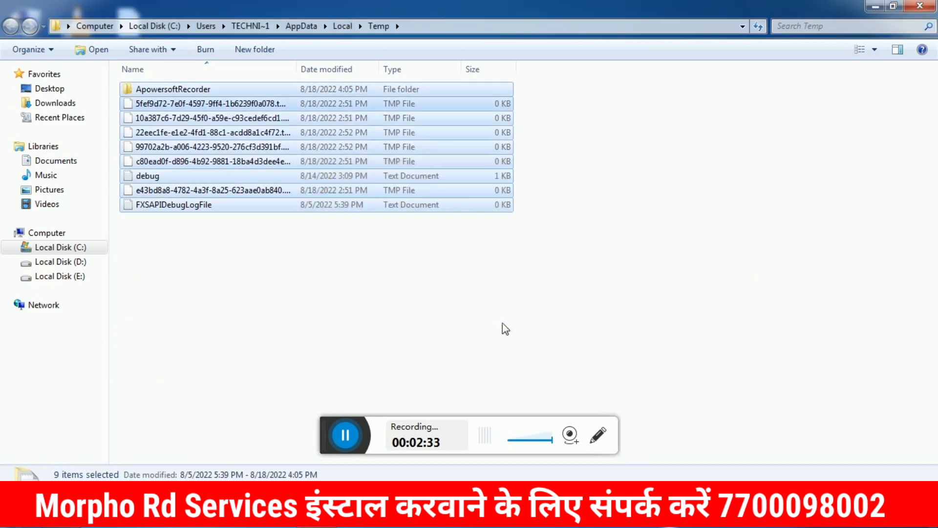
Try to delete the remaining Temp files except the ApowersoftRecorder folder, skipping all items in use, and close the window.
right_click(201, 96)
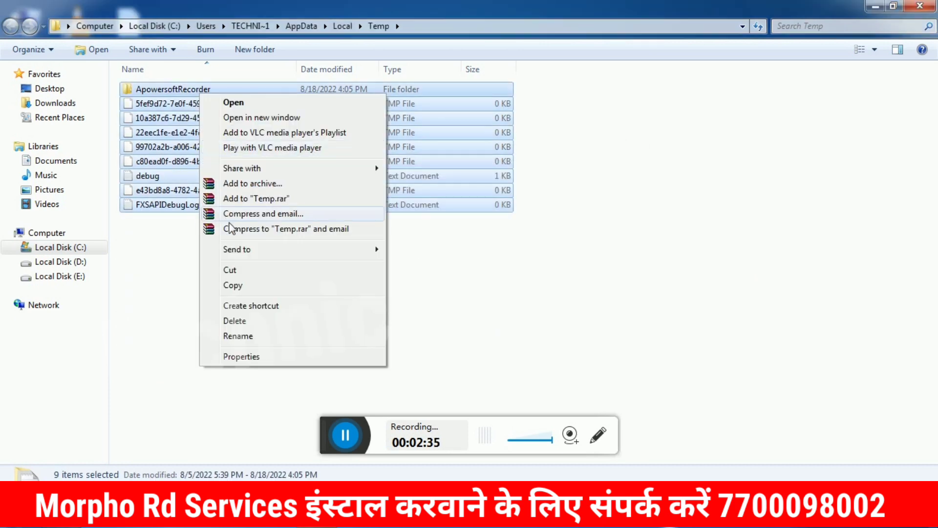
click(549, 203)
drag(523, 103, 409, 210)
right_click(386, 180)
click(421, 342)
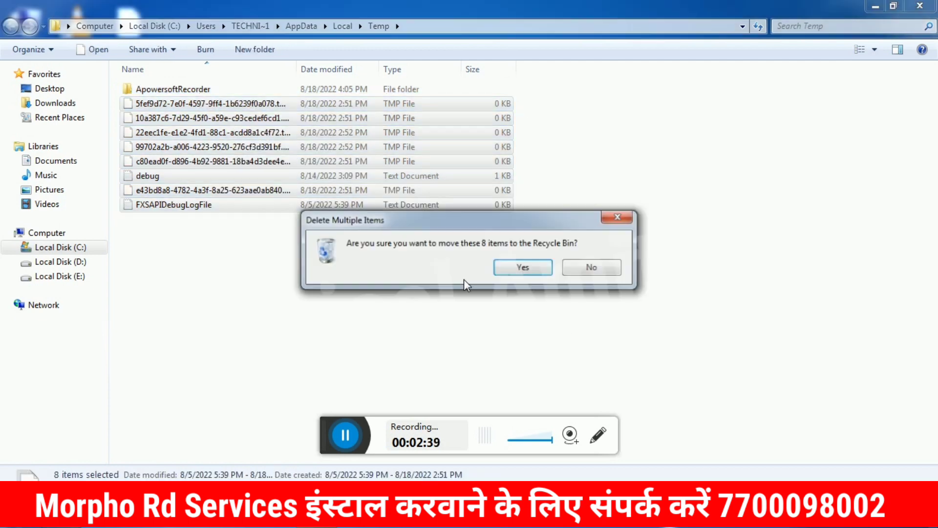
click(526, 271)
click(414, 338)
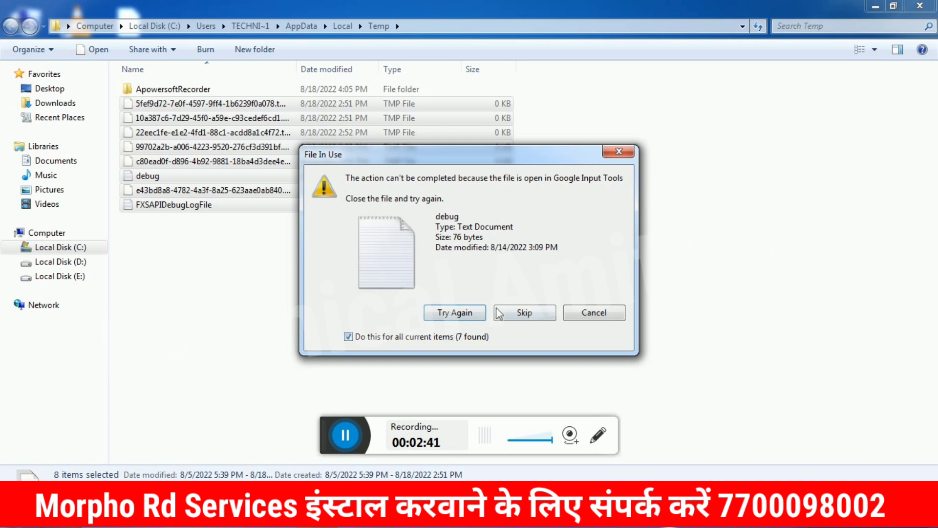
click(524, 312)
click(922, 7)
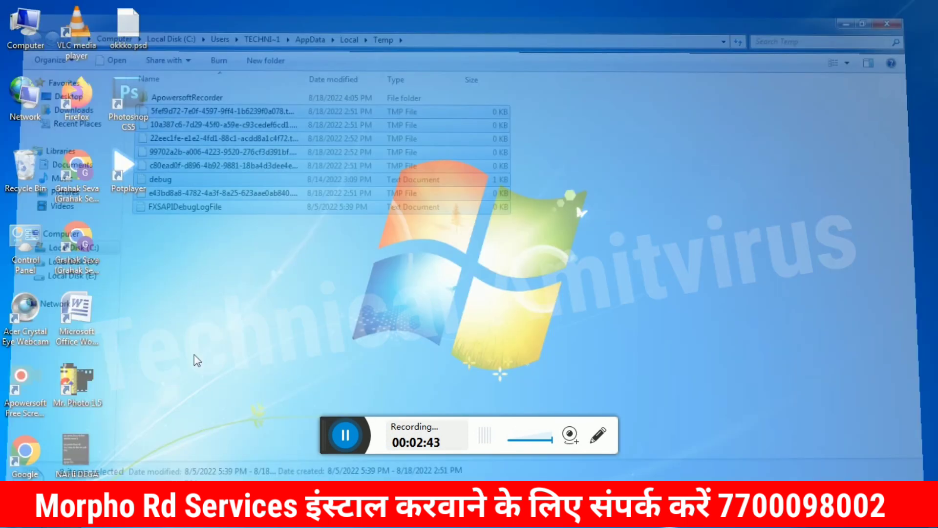
Open the Windows Temp folder by running temp, delete both SDIAG folders in it and close the window.
key(super+r)
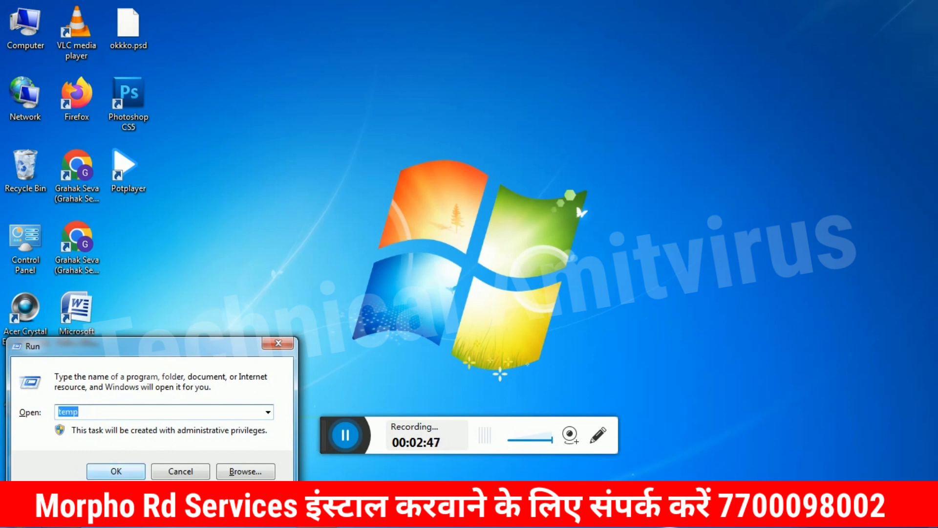
click(116, 471)
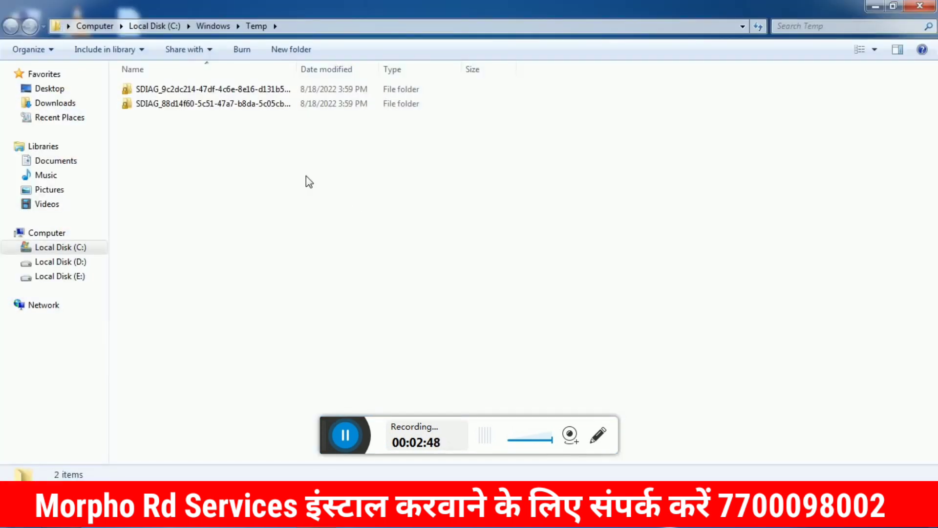
drag(341, 192, 161, 92)
right_click(160, 92)
click(211, 319)
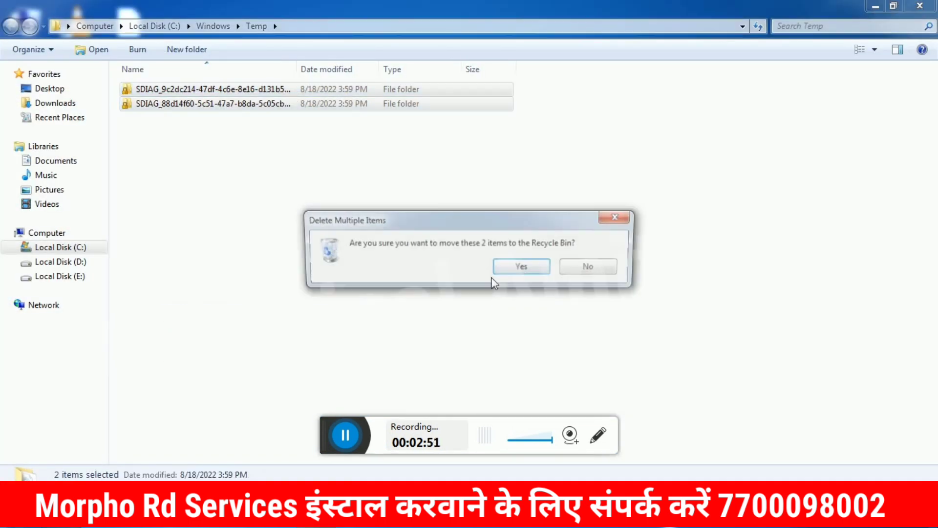
click(545, 267)
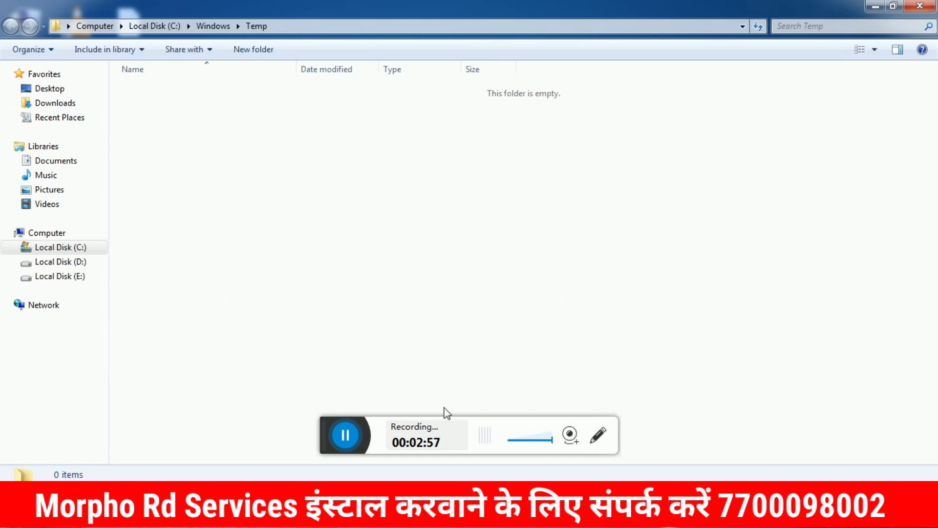
click(920, 6)
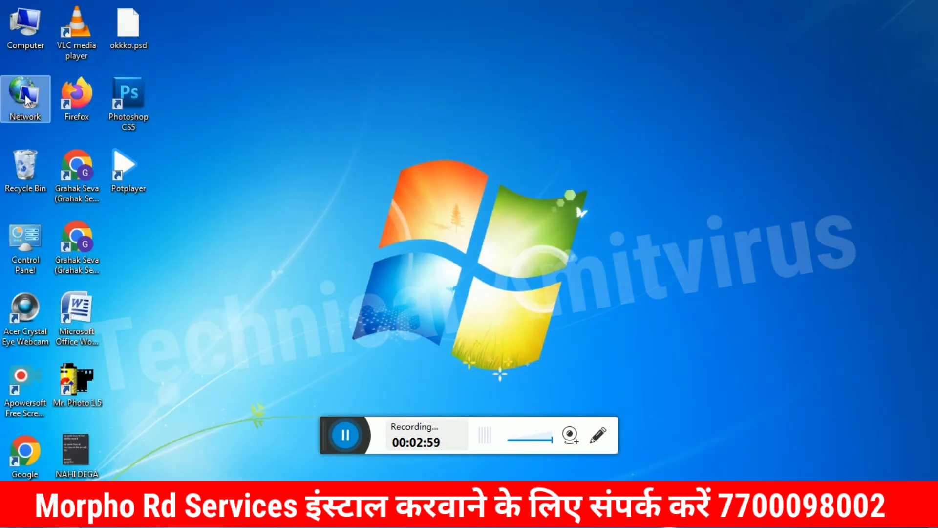
Permanently delete everything in the Recycle Bin, close it and refresh the desktop.
double_click(20, 163)
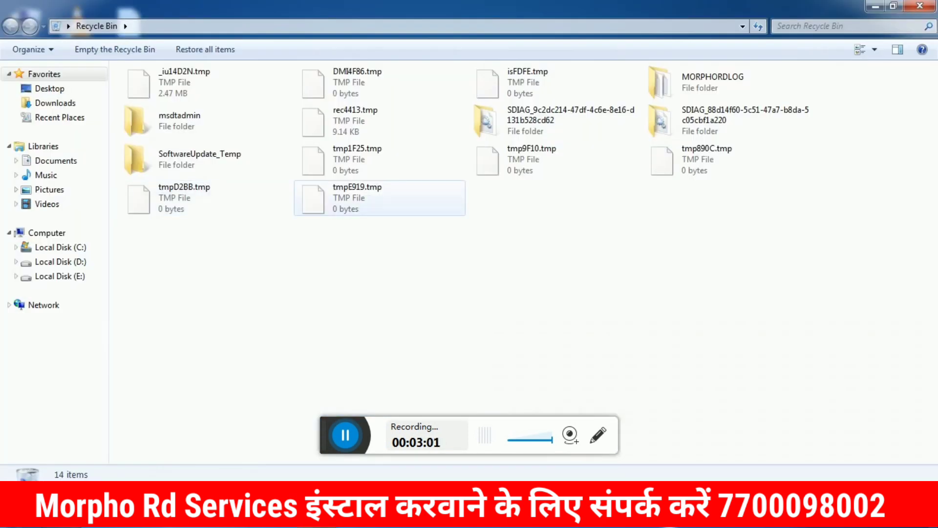
key(ctrl+a)
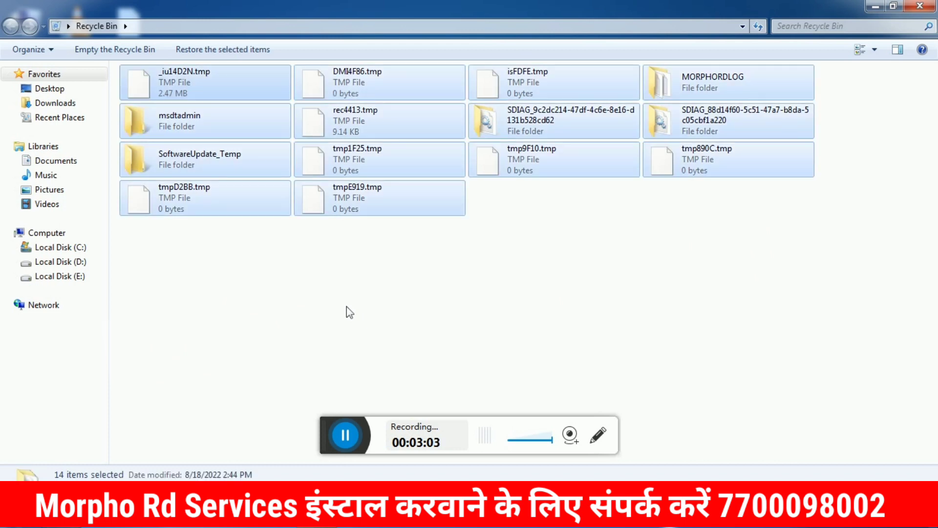
key(Delete)
key(Return)
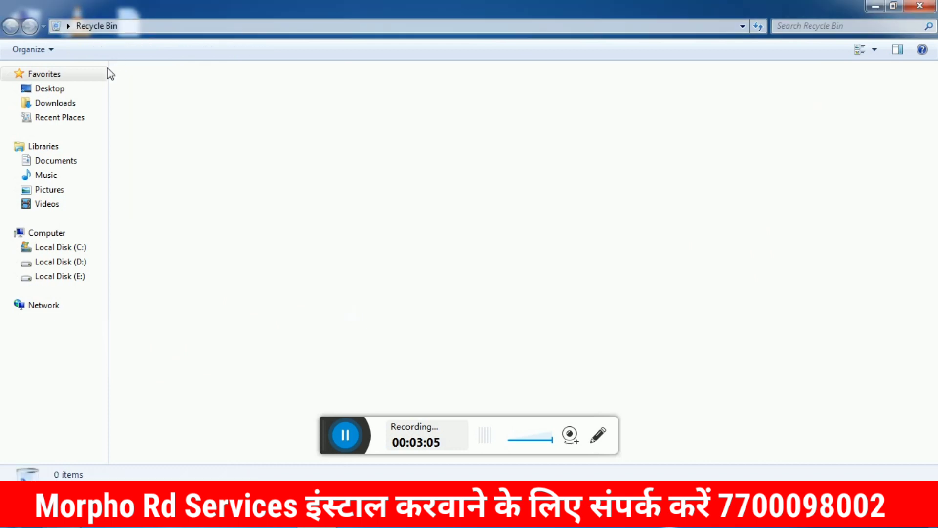
click(920, 6)
right_click(292, 80)
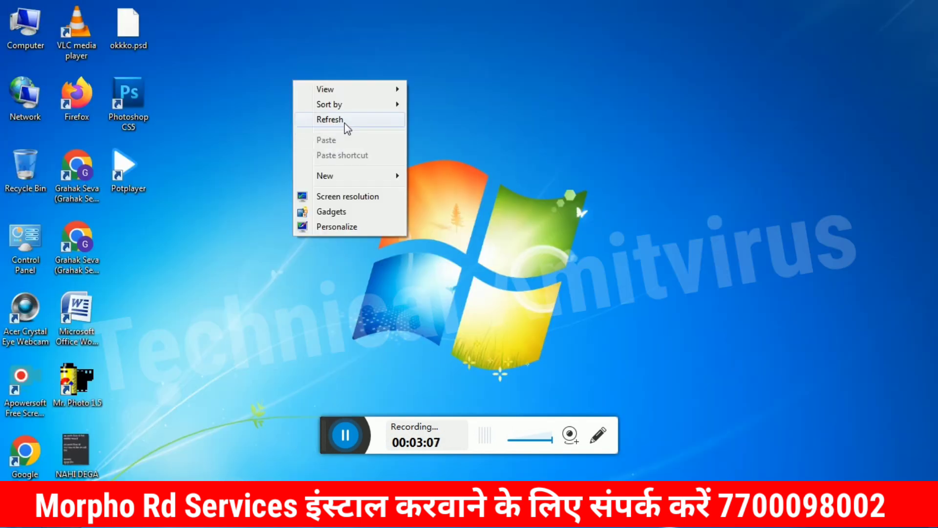
click(342, 121)
Check the root of Local Disk (C:) for leftover Morpho folders and close the window.
double_click(23, 28)
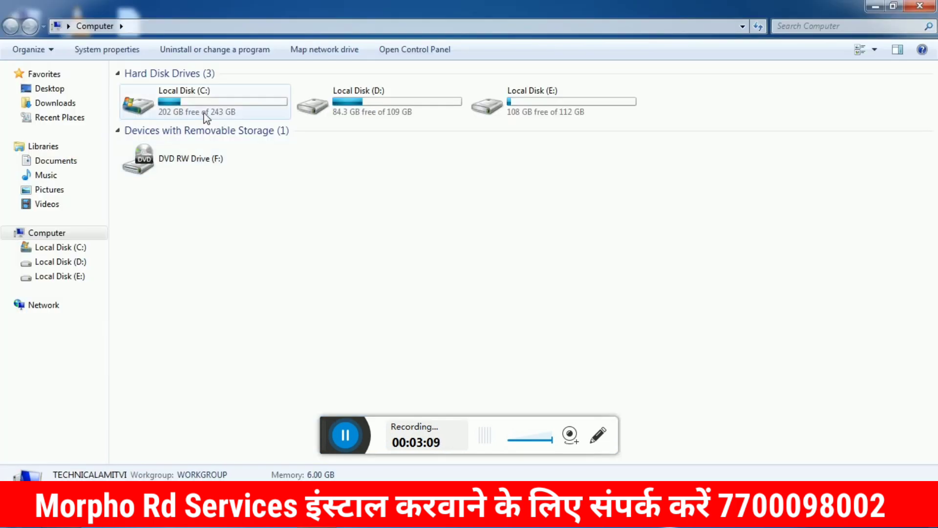
double_click(185, 110)
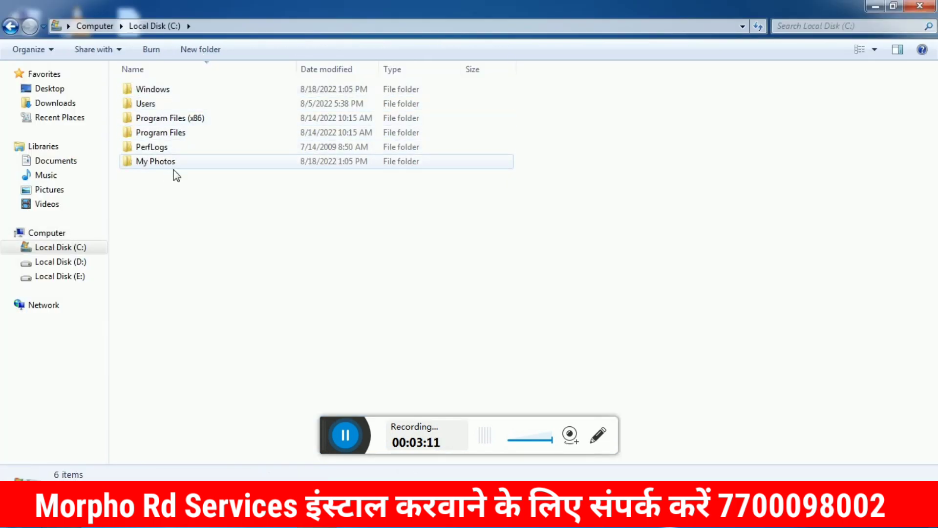
click(106, 28)
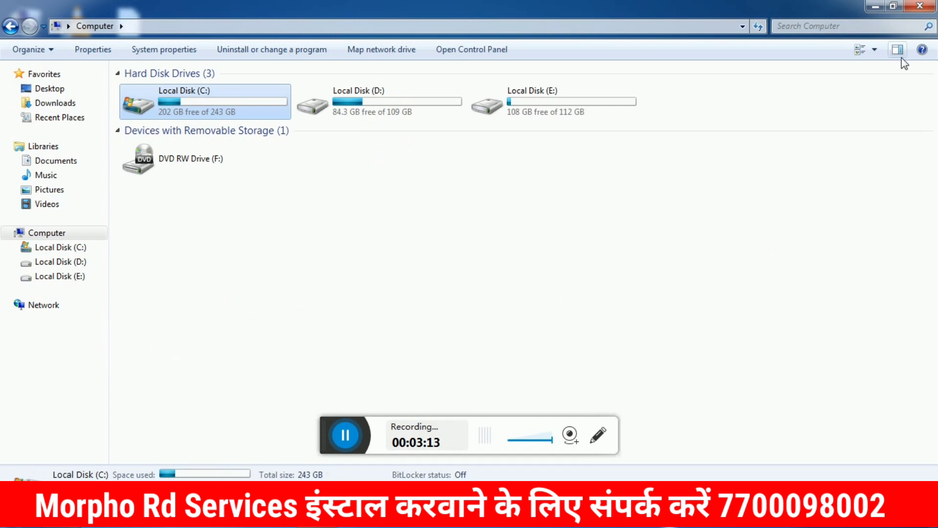
click(920, 6)
Check the installed programs list for remaining Morpho drivers, close it and refresh the desktop.
click(17, 514)
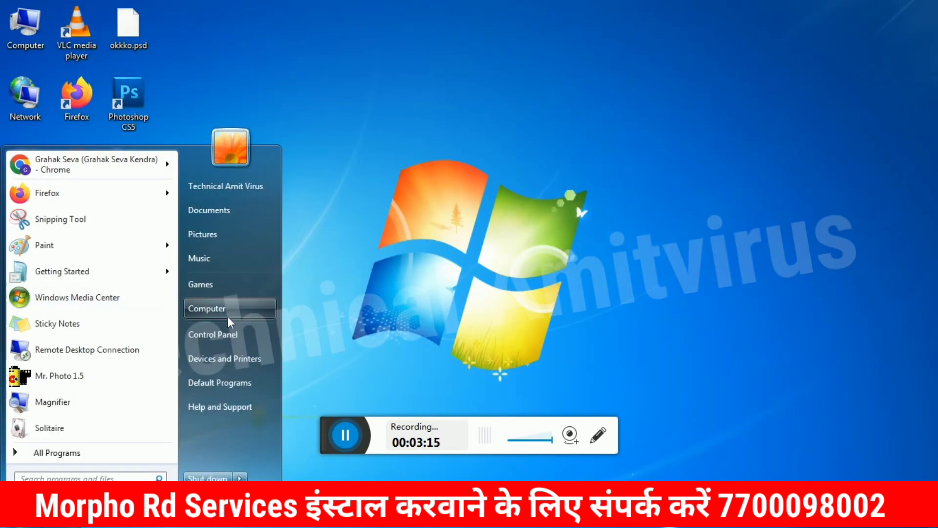
click(218, 336)
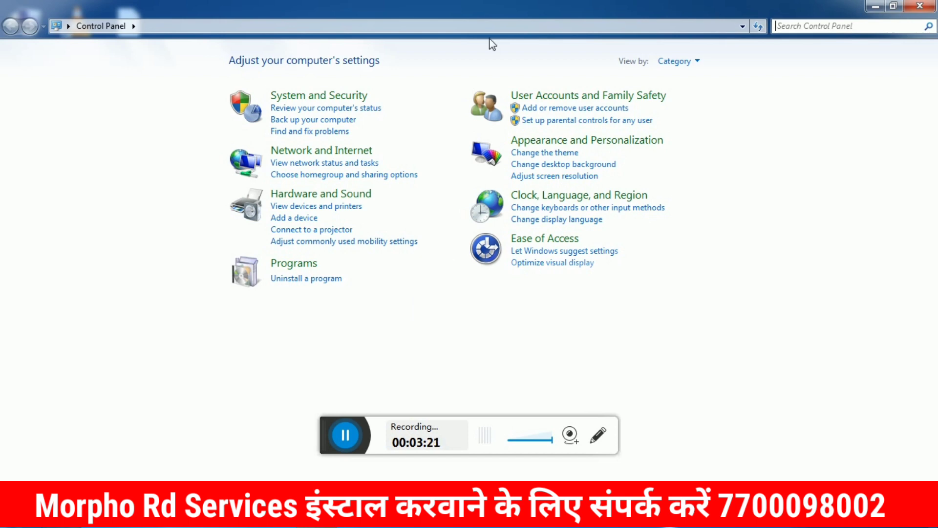
click(304, 279)
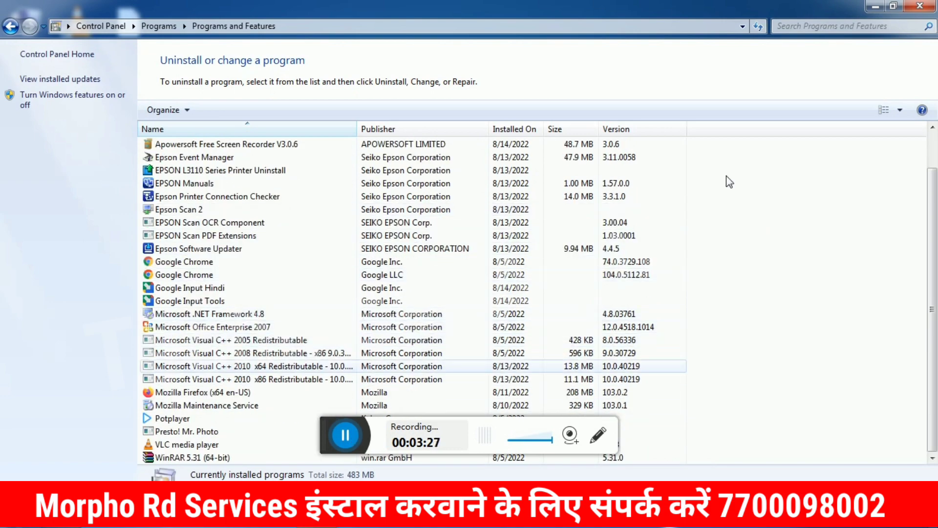
click(919, 6)
right_click(249, 82)
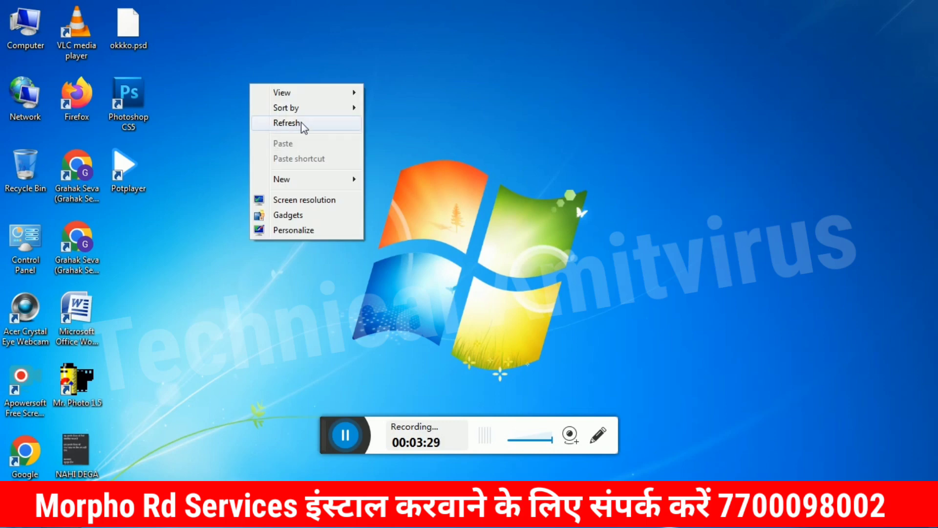
click(301, 122)
Switch to Chrome and open the Windows user manual from the rdserviceonline.com site.
click(61, 516)
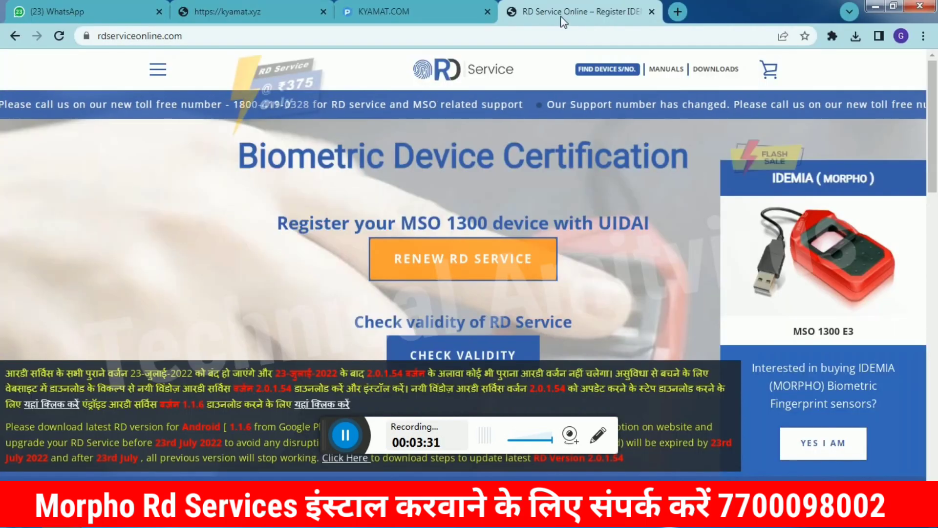
click(518, 36)
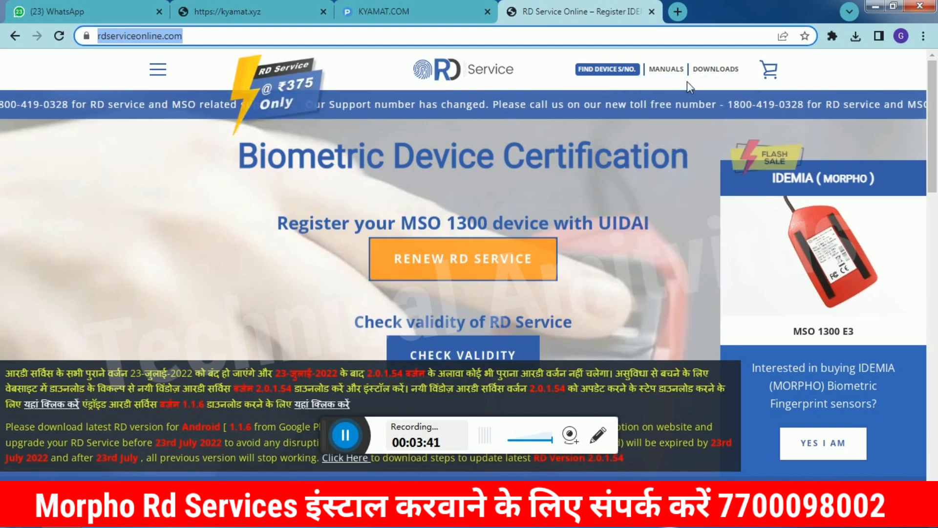
mouse_move(667, 73)
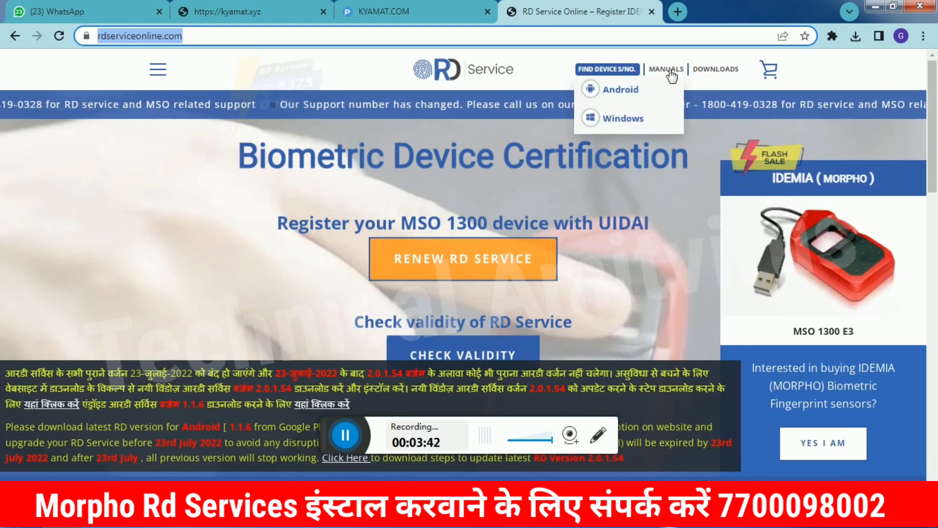
click(631, 122)
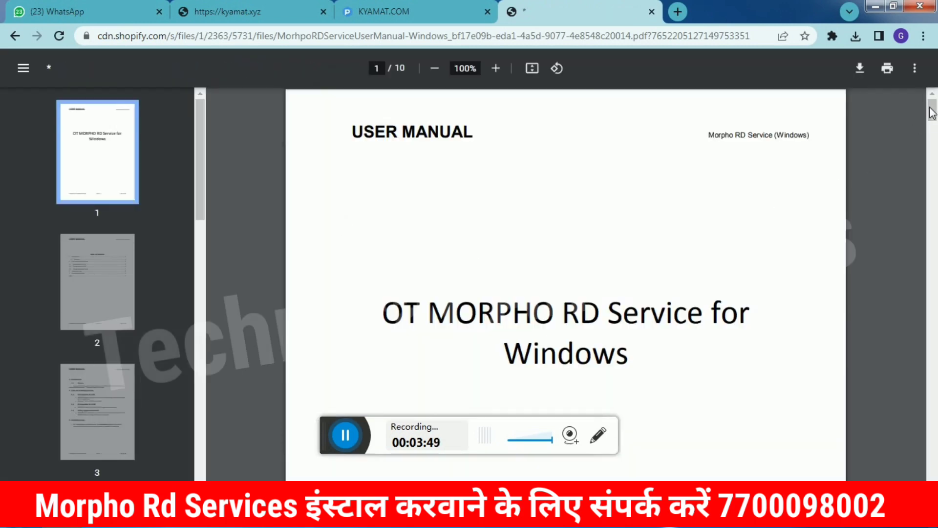
Look through the Morpho RD Service Windows manual, including its questions and answers, and return to the RD Service home page.
drag(932, 113, 935, 323)
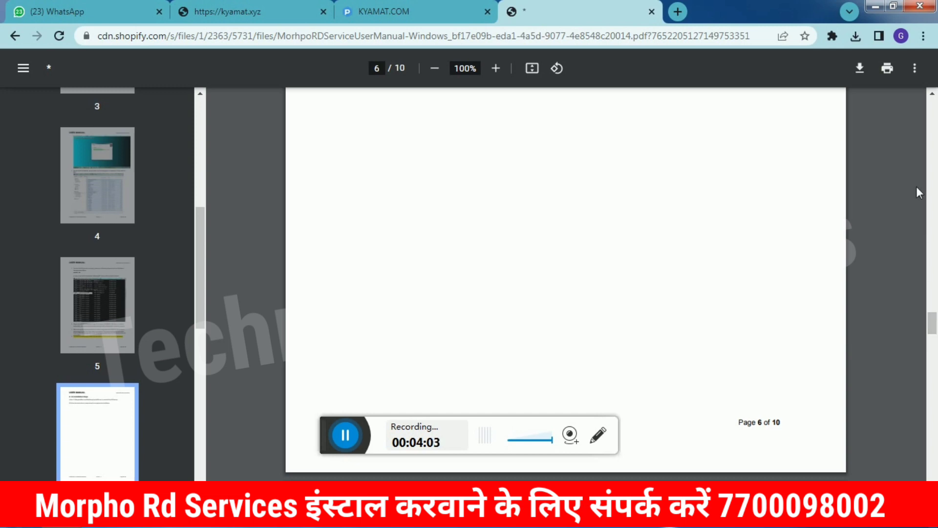
scroll(633, 227, down, 10)
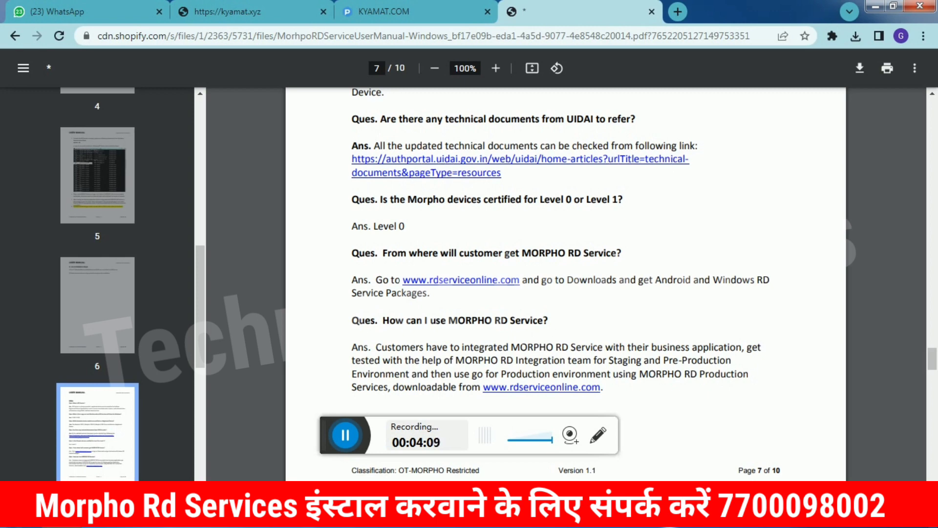
scroll(461, 215, down, 8)
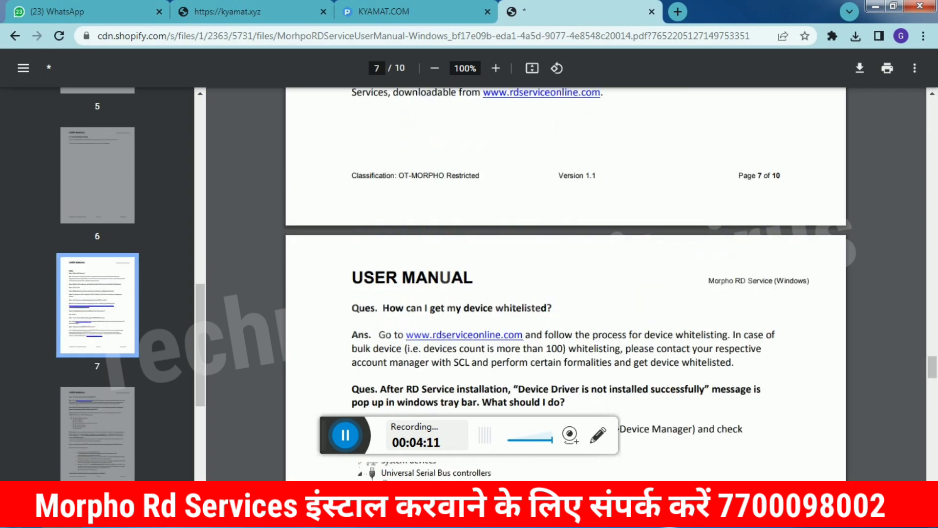
scroll(460, 216, up, 10)
click(436, 7)
click(524, 7)
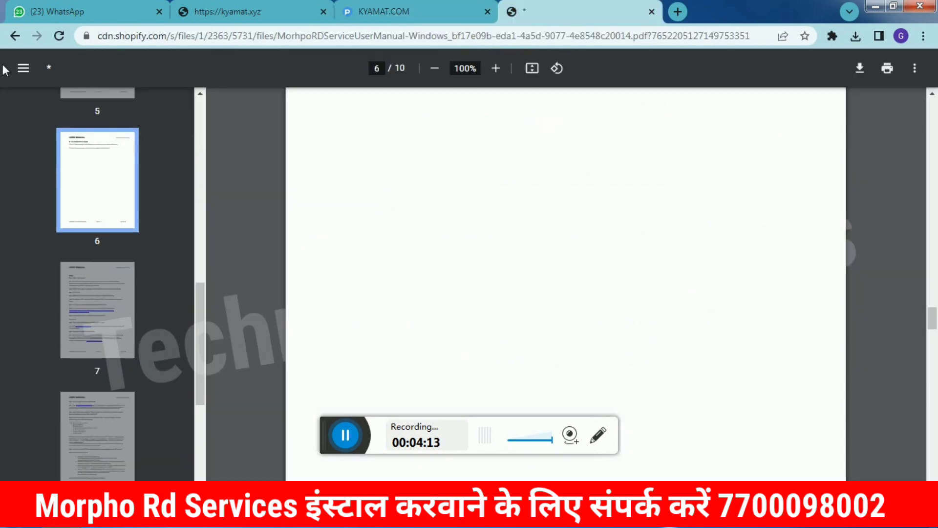
key(alt+Left)
Download the Windows (https/127.0.0.1) RD Service driver and show the downloaded archive in its folder.
mouse_move(715, 70)
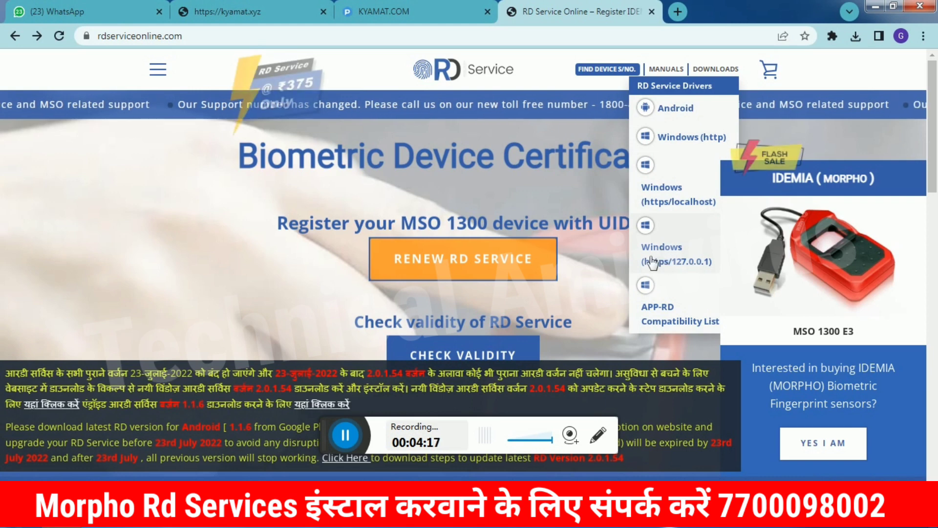
click(599, 435)
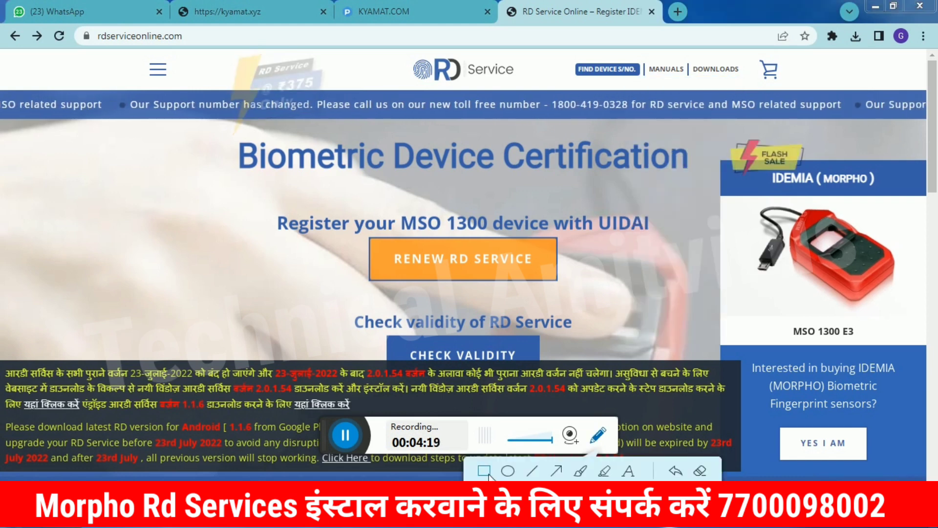
mouse_move(709, 73)
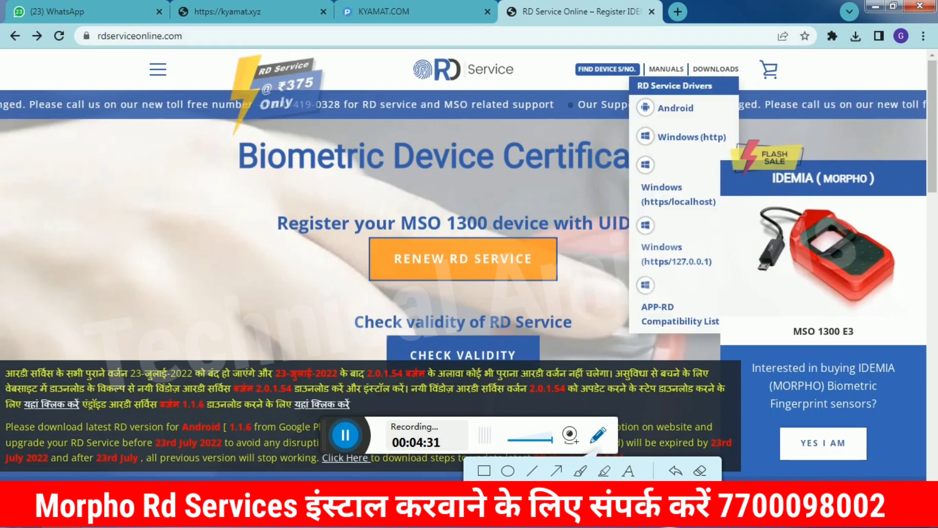
click(677, 253)
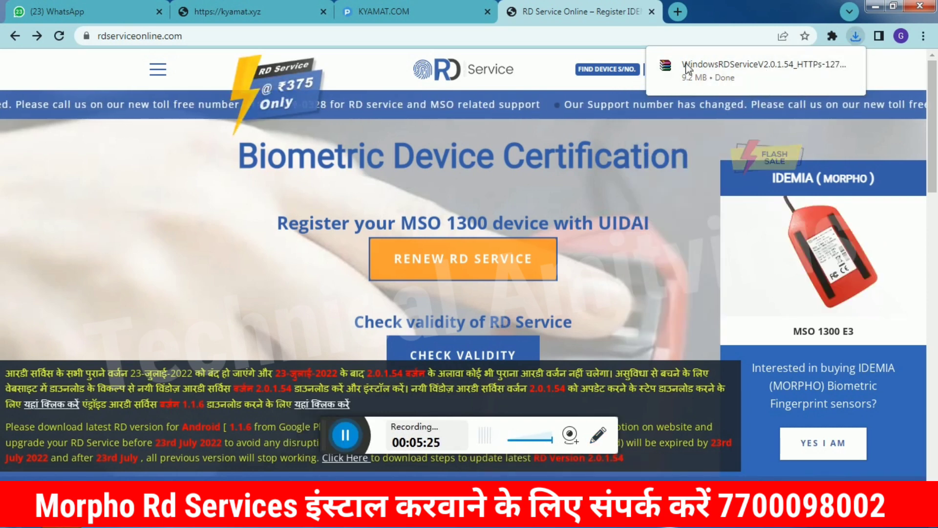
right_click(718, 72)
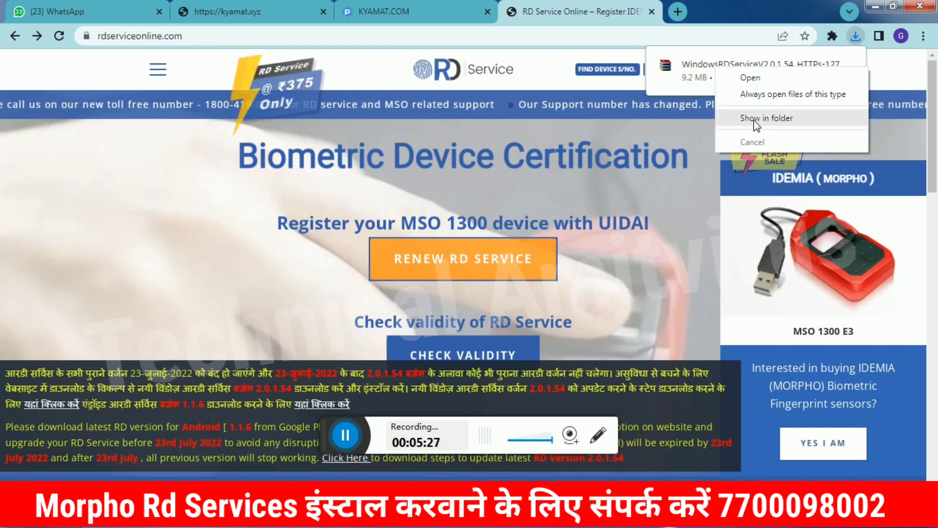
click(754, 120)
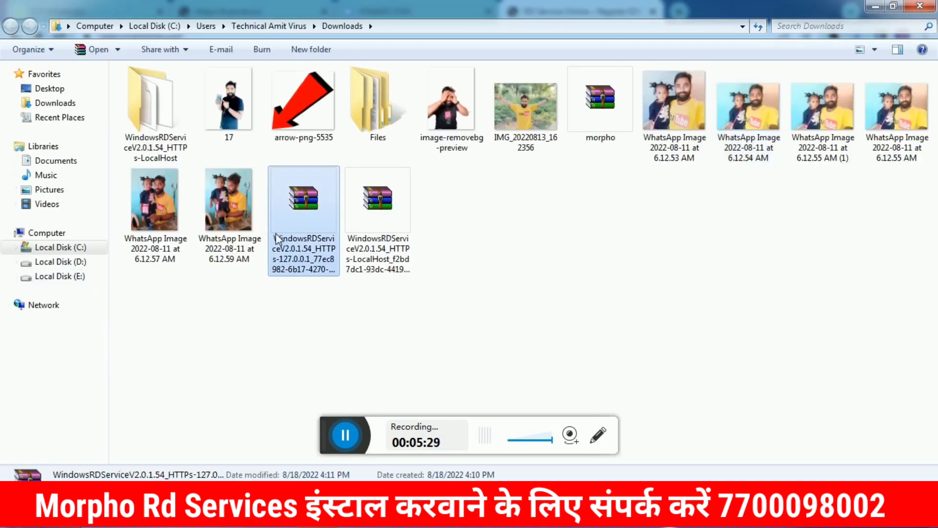
Delete the old WindowsRDServiceV2.0.1.54_HTTPs-LocalHost archive and its extracted folder from Downloads.
click(375, 242)
right_click(384, 186)
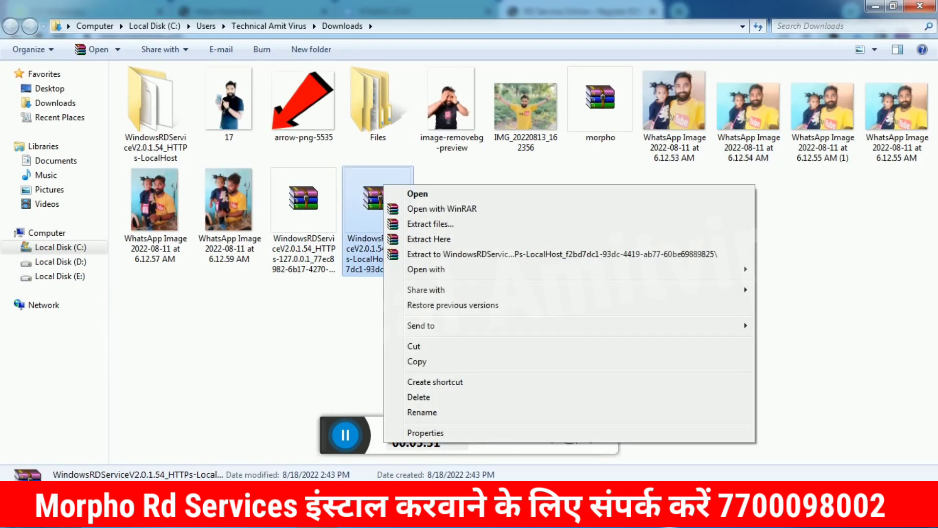
click(426, 397)
click(581, 332)
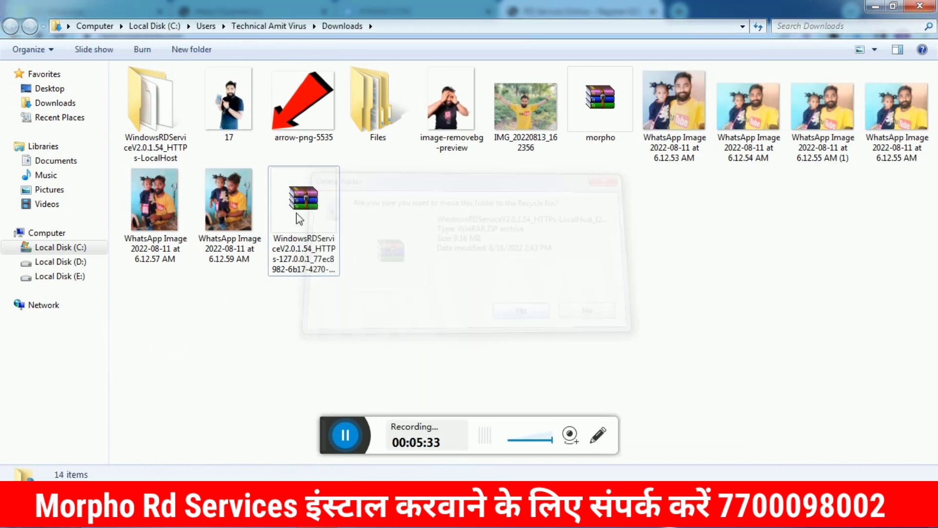
right_click(166, 120)
click(206, 386)
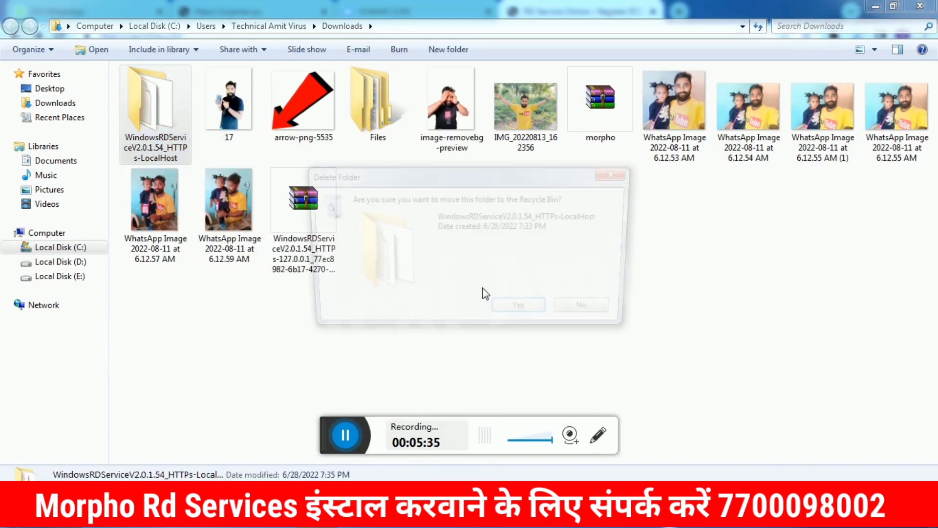
click(533, 320)
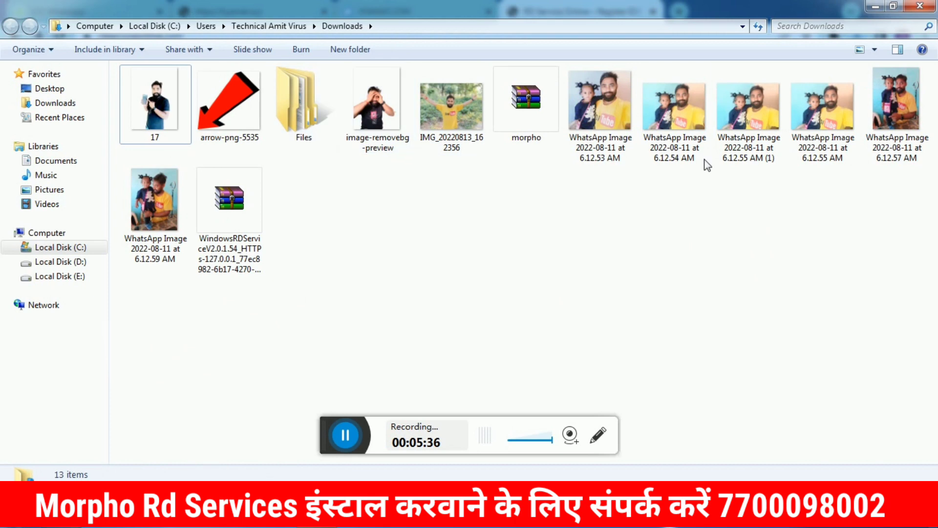
Move the WindowsRDServiceV2.0.1.54_HTTPs-127.0.0.1 archive from Downloads to the desktop, then close the open windows and refresh the desktop.
drag(240, 205, 200, 207)
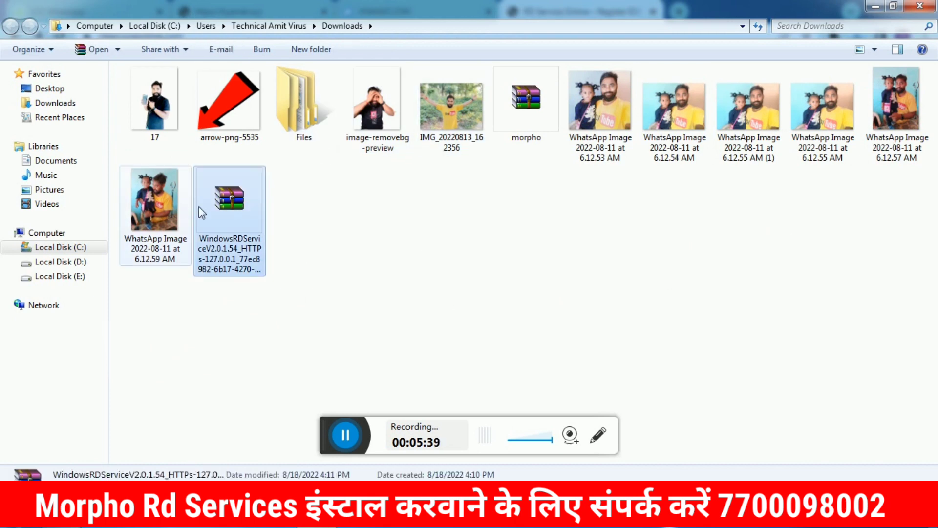
right_click(228, 196)
click(273, 357)
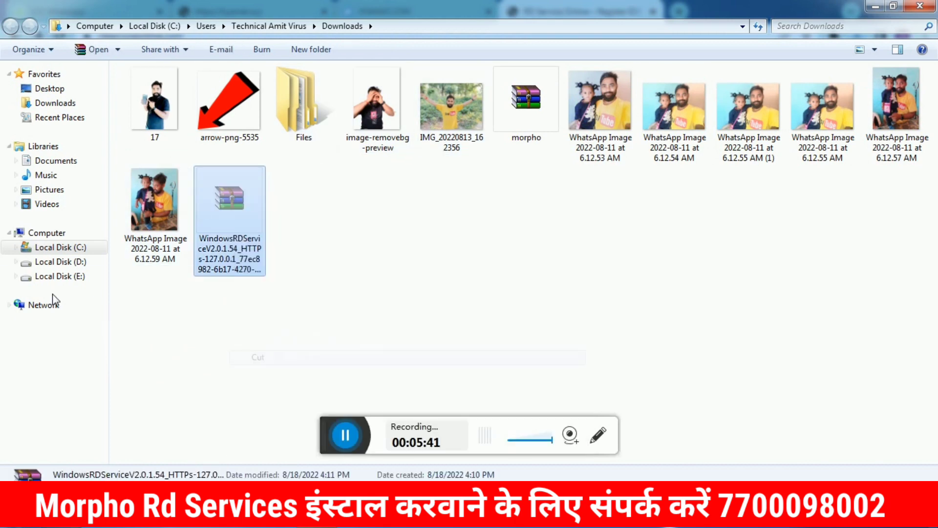
click(70, 262)
click(49, 87)
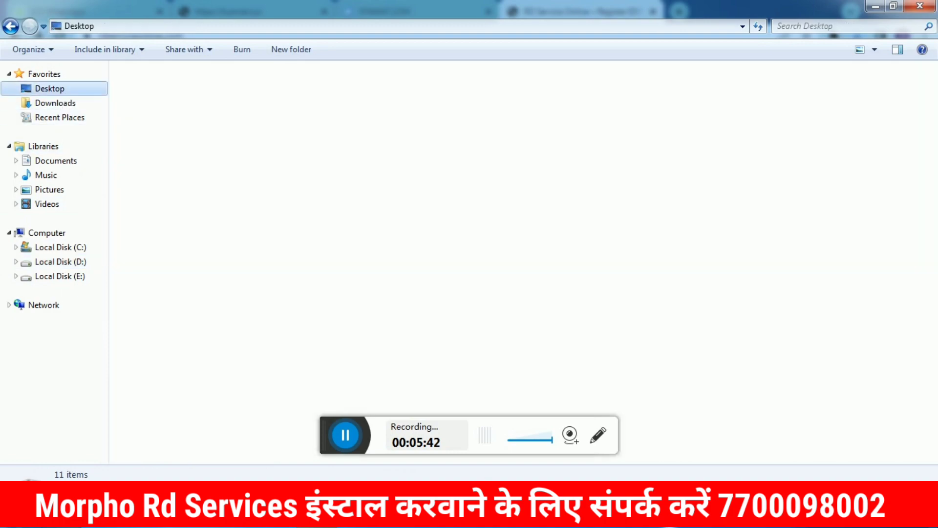
right_click(650, 294)
click(689, 365)
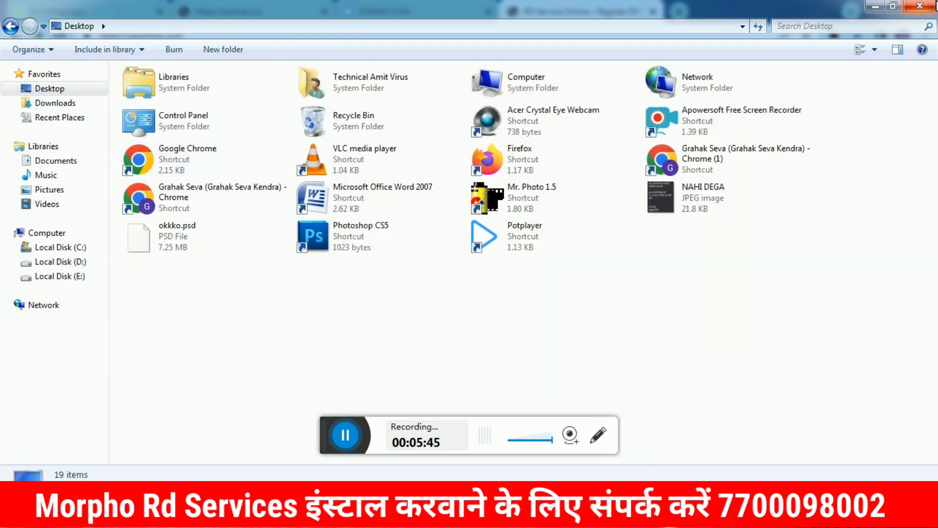
click(920, 6)
click(920, 6)
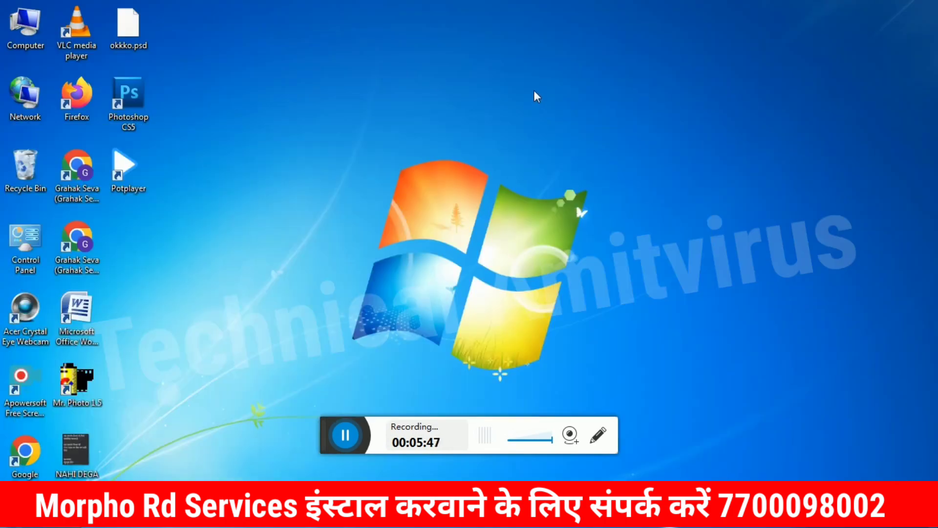
right_click(535, 91)
click(597, 136)
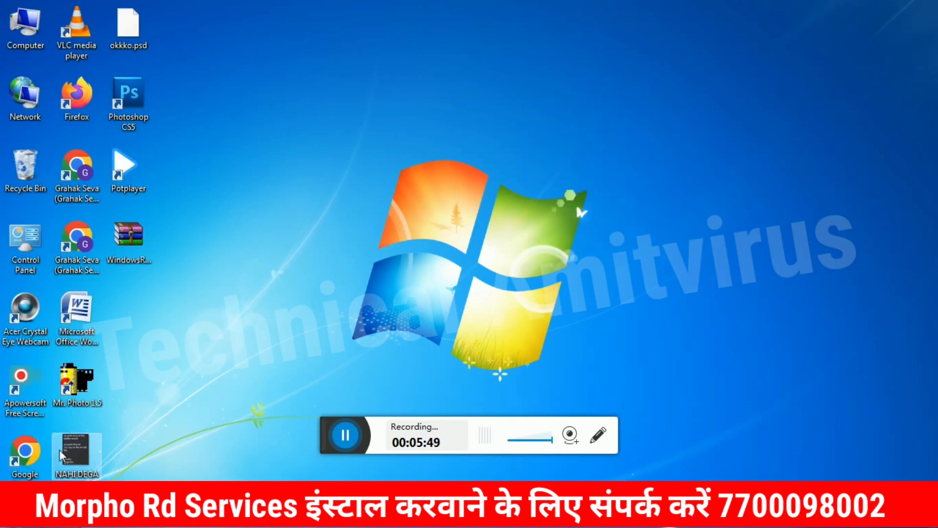
Extract the WindowsRDService archive onto the desktop, place archive and folder in free desktop space, and open the extracted folder.
drag(147, 257, 555, 195)
right_click(546, 171)
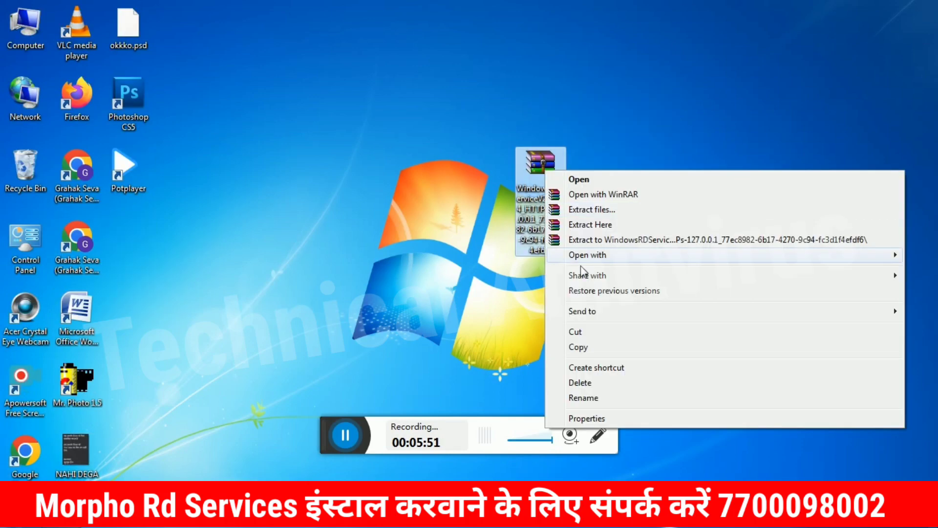
click(598, 227)
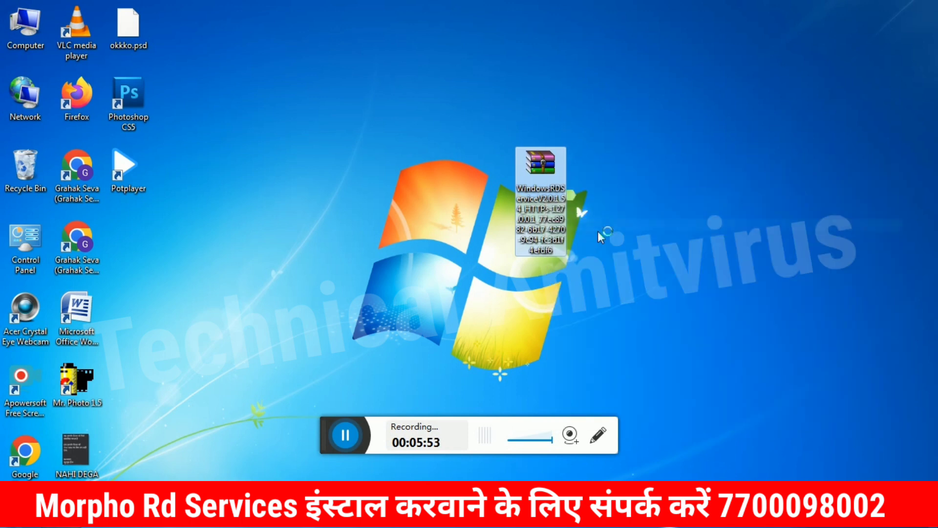
drag(124, 240, 852, 175)
double_click(857, 171)
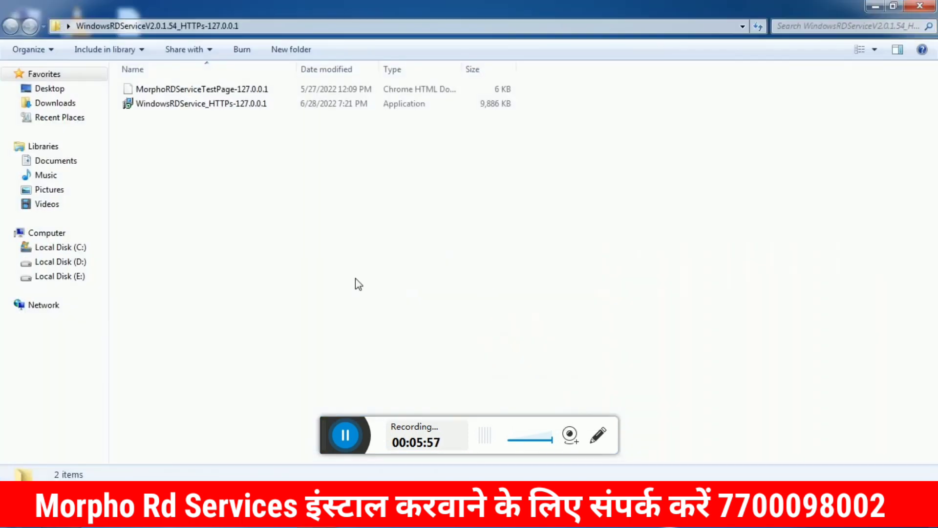
Run the WindowsRDService_HTTPs-127.0.0.1 installer as administrator.
click(179, 102)
right_click(179, 103)
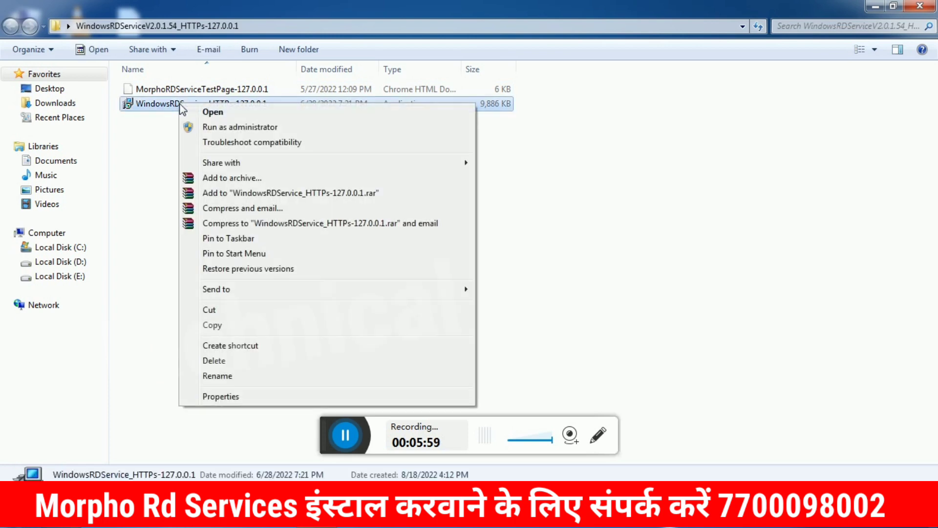
click(260, 128)
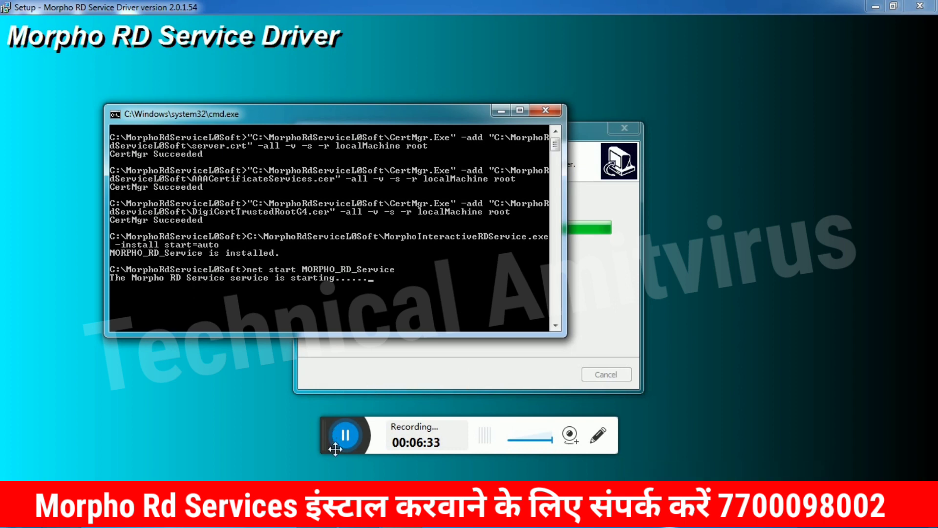
click(597, 435)
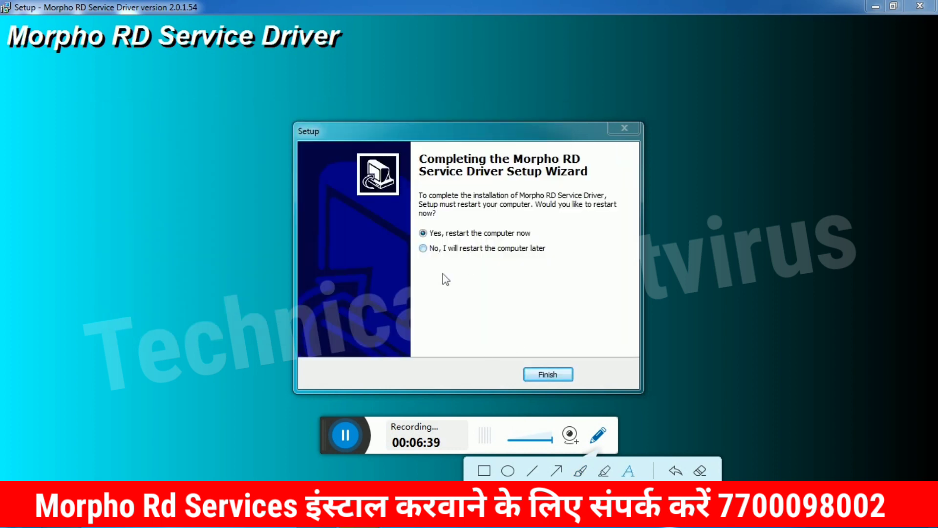
drag(460, 249, 540, 278)
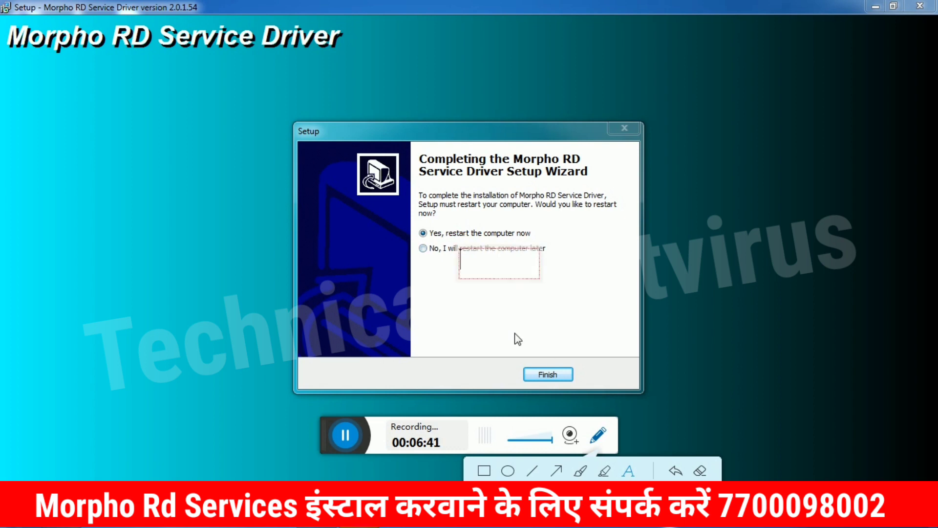
click(630, 472)
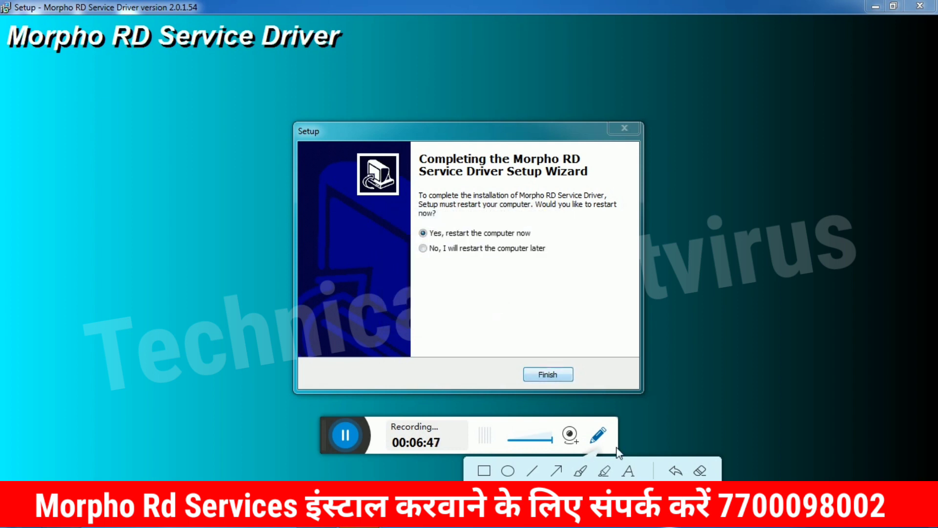
click(599, 438)
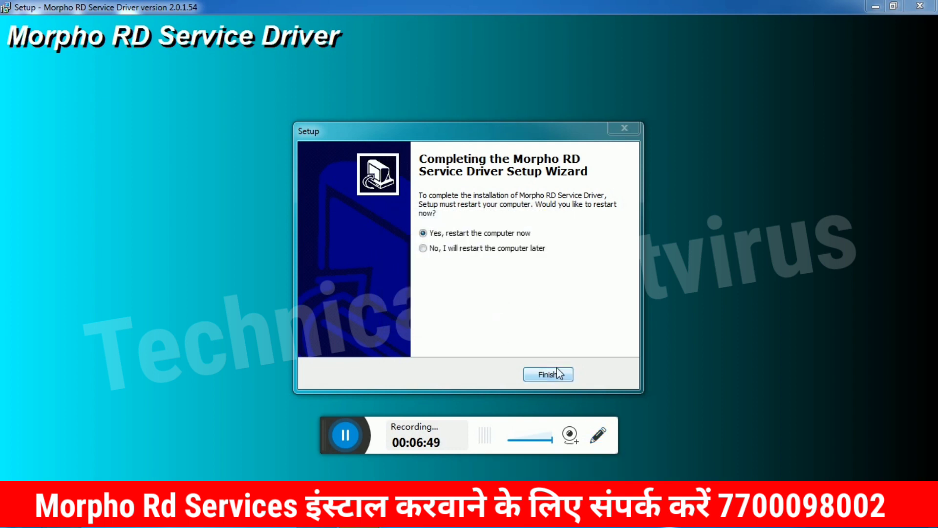
Finish the Morpho RD Service Driver setup without restarting the computer and minimize the installer's folder window.
click(471, 251)
click(548, 375)
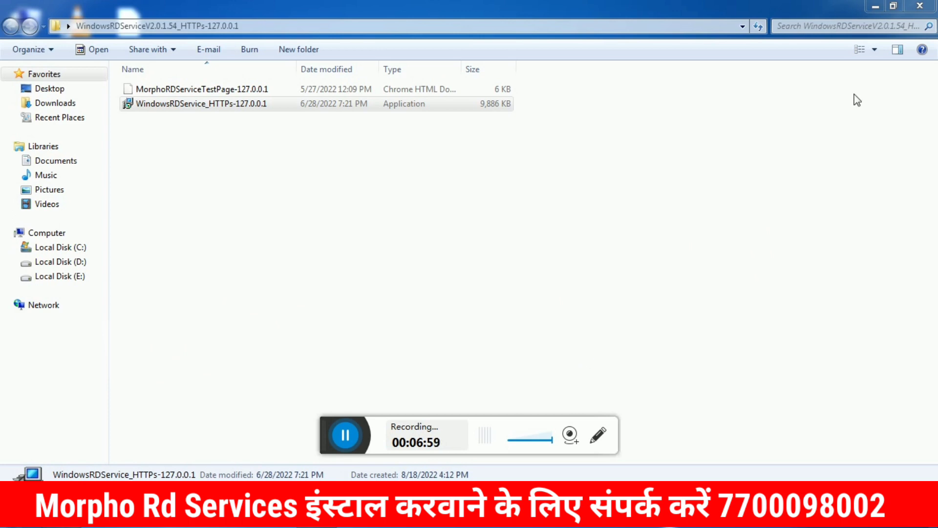
click(875, 6)
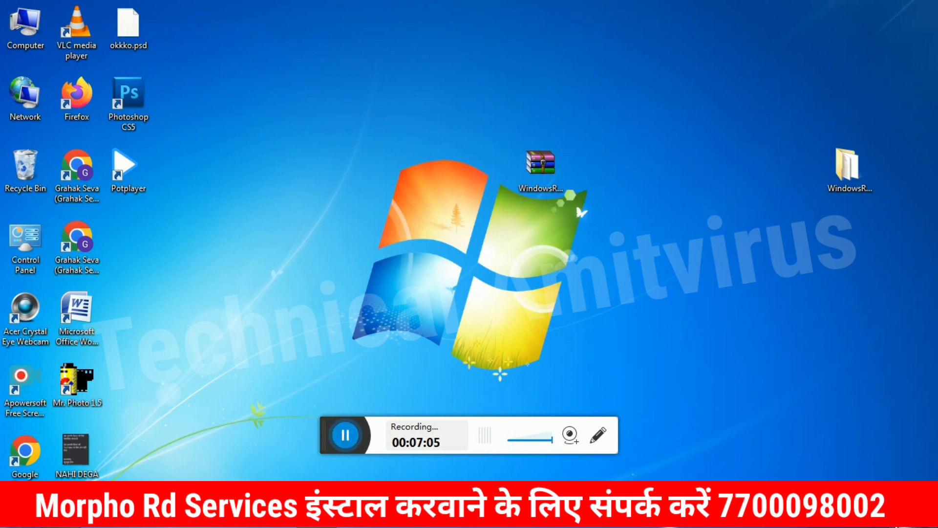
Synchronize the Windows clock with the Internet time server time-b.nist.gov, dismissing the device registration message, and close the date and time settings.
click(905, 519)
click(747, 477)
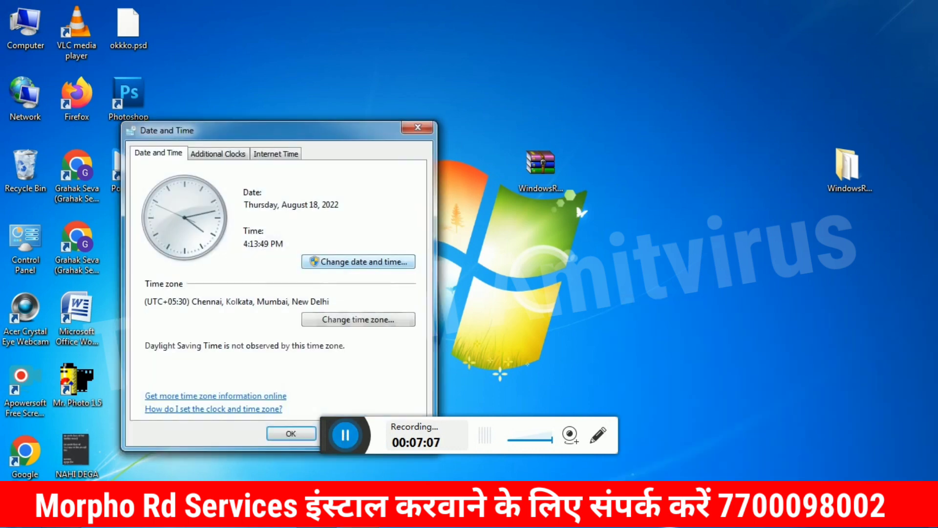
drag(231, 126, 218, 53)
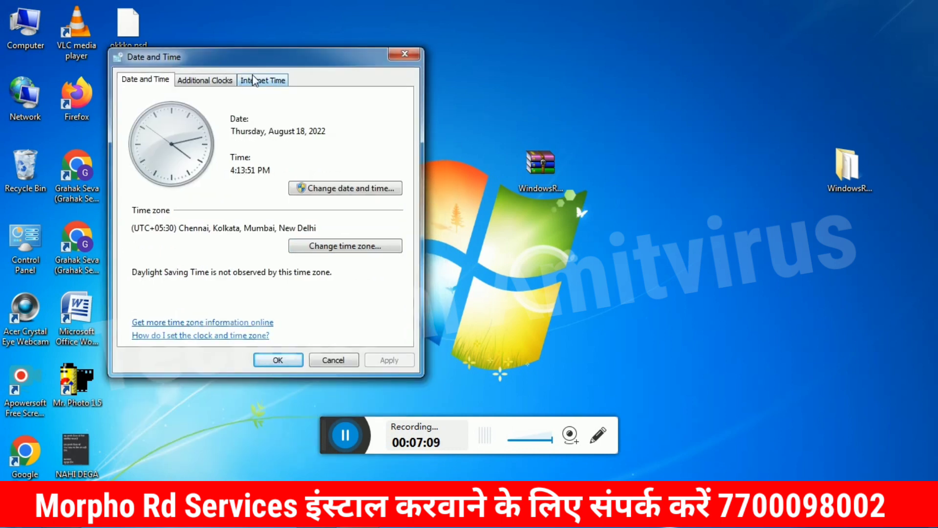
click(254, 81)
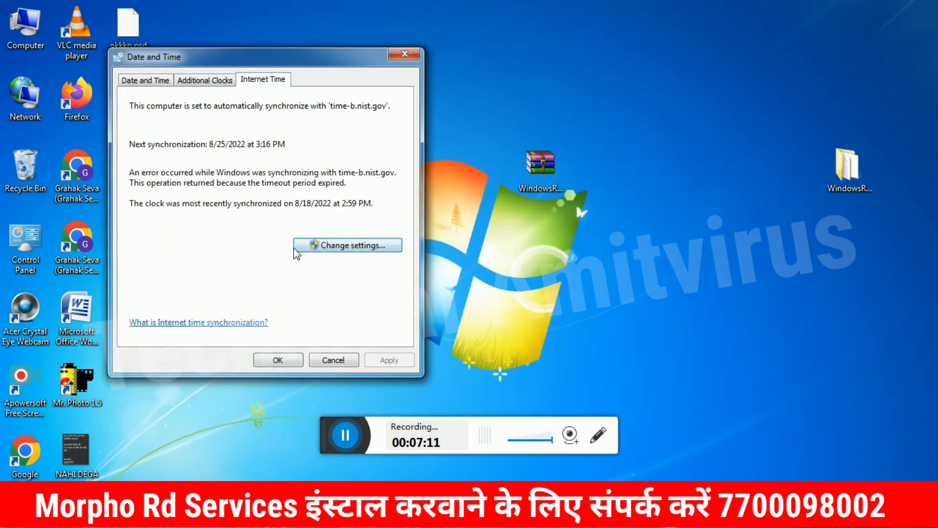
click(313, 246)
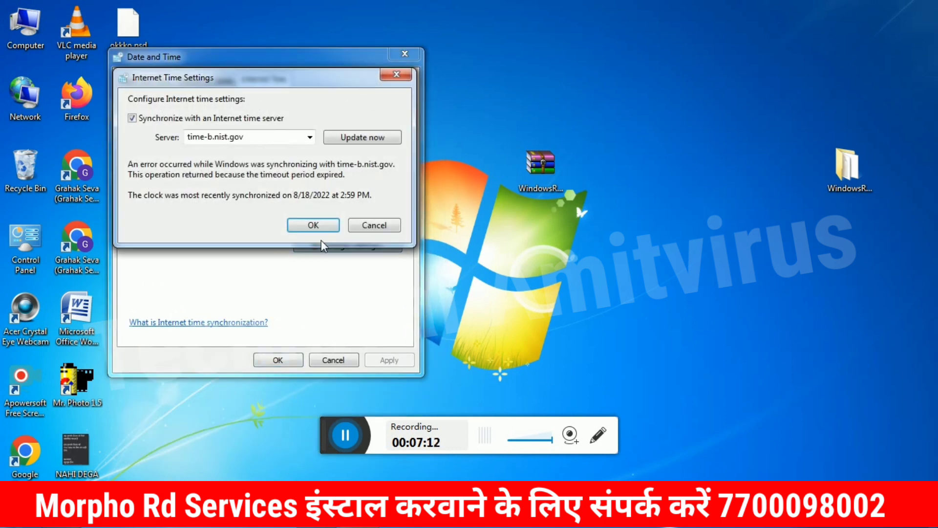
click(310, 137)
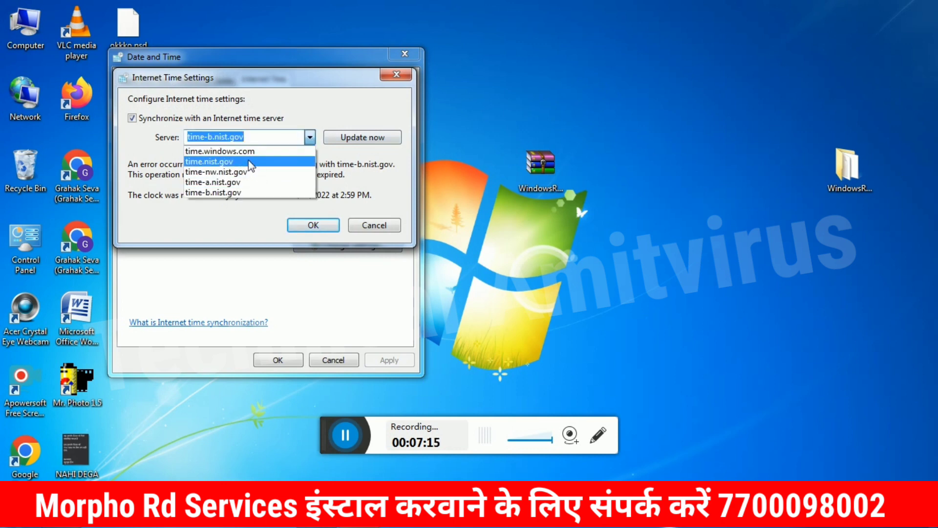
click(517, 303)
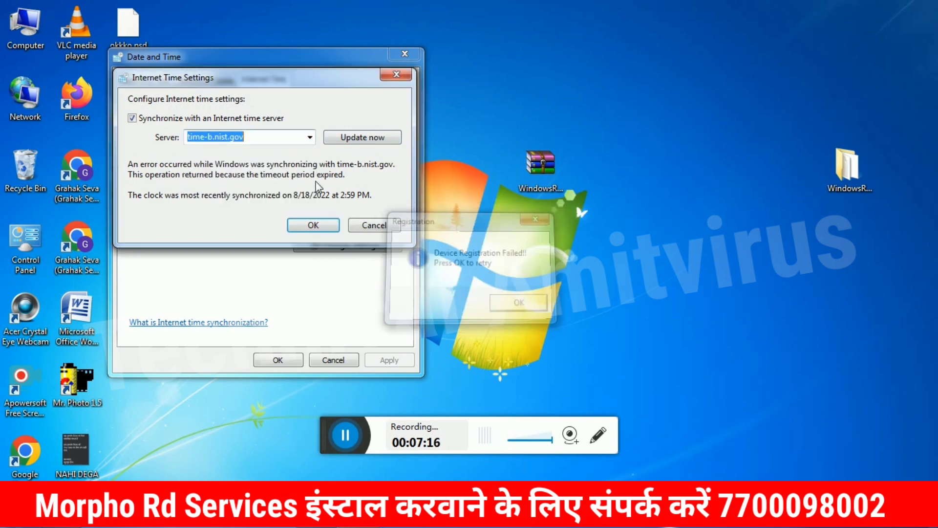
click(310, 137)
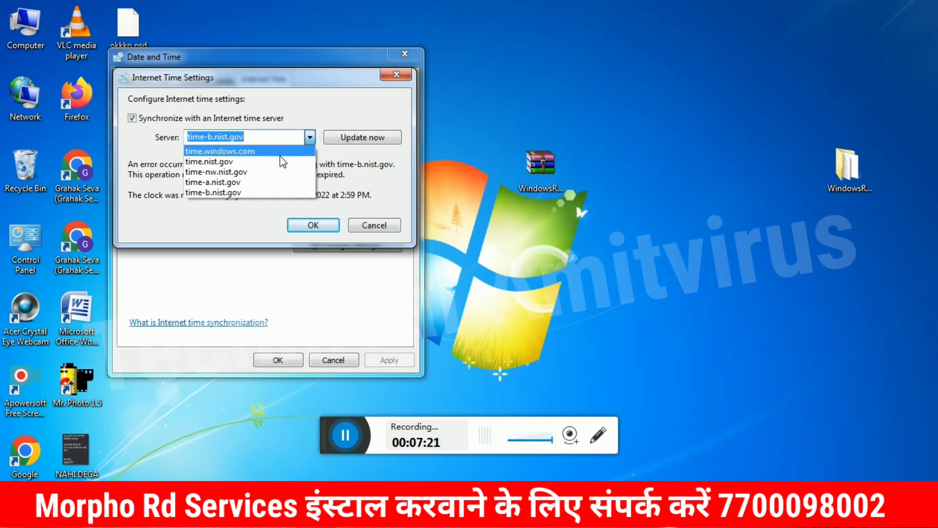
click(233, 194)
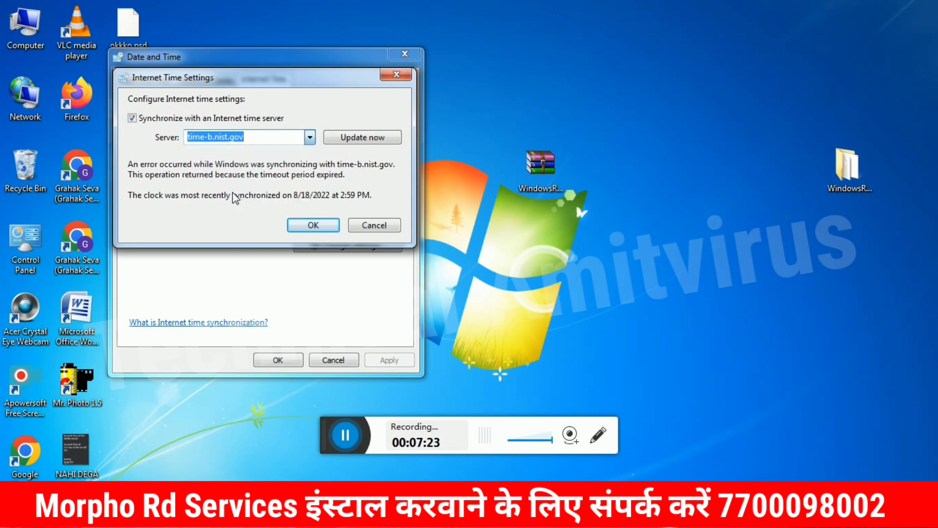
click(358, 140)
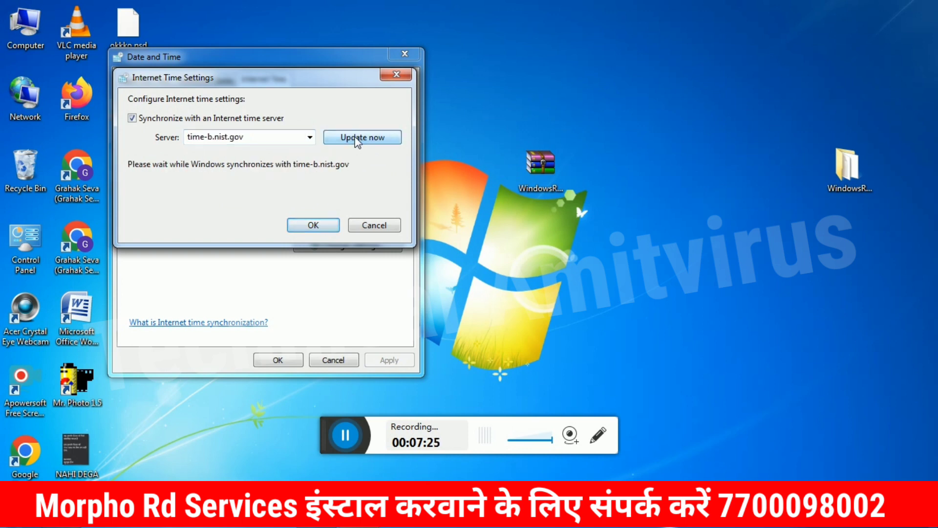
click(313, 225)
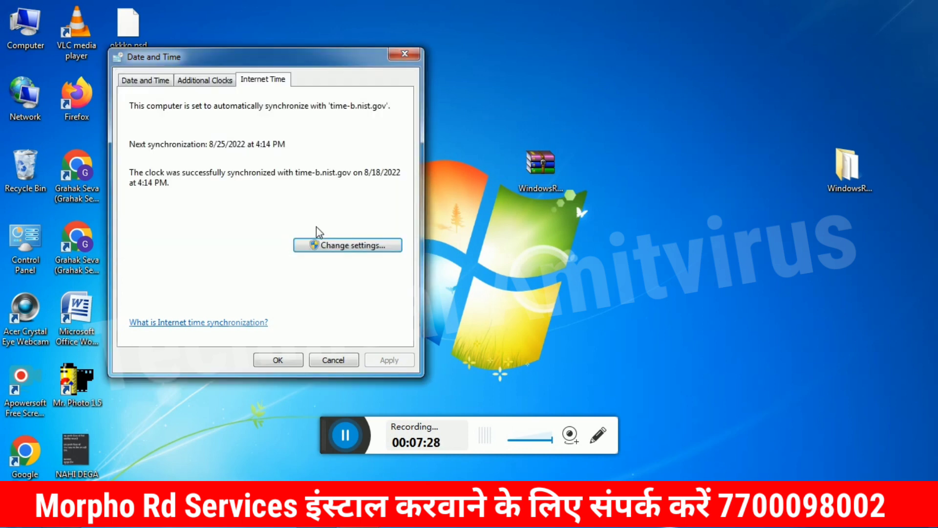
click(279, 360)
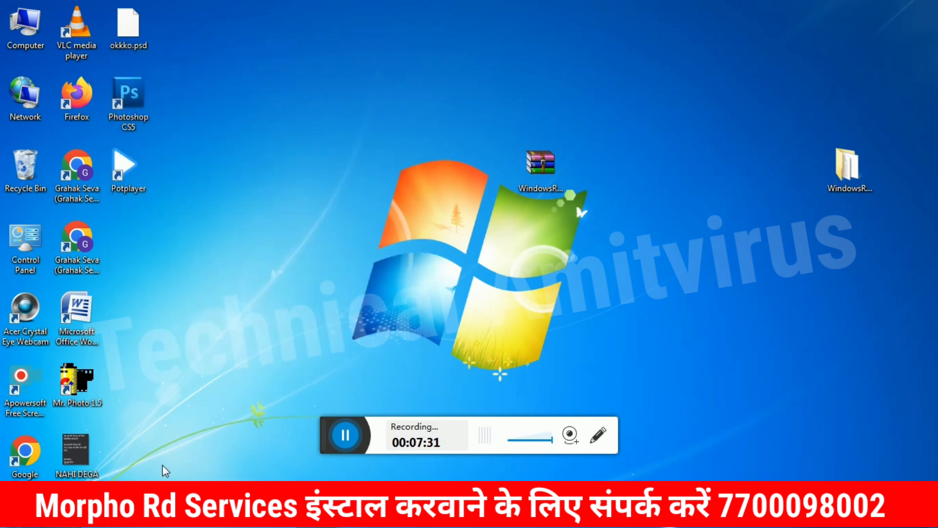
Open Windows Services, find Morpho RD Service in the list and restart it.
key(super)
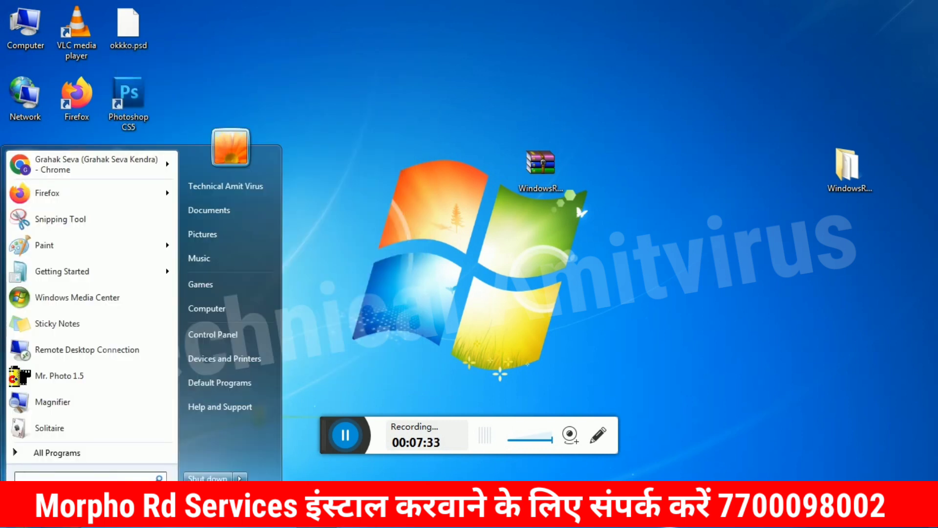
text(serv)
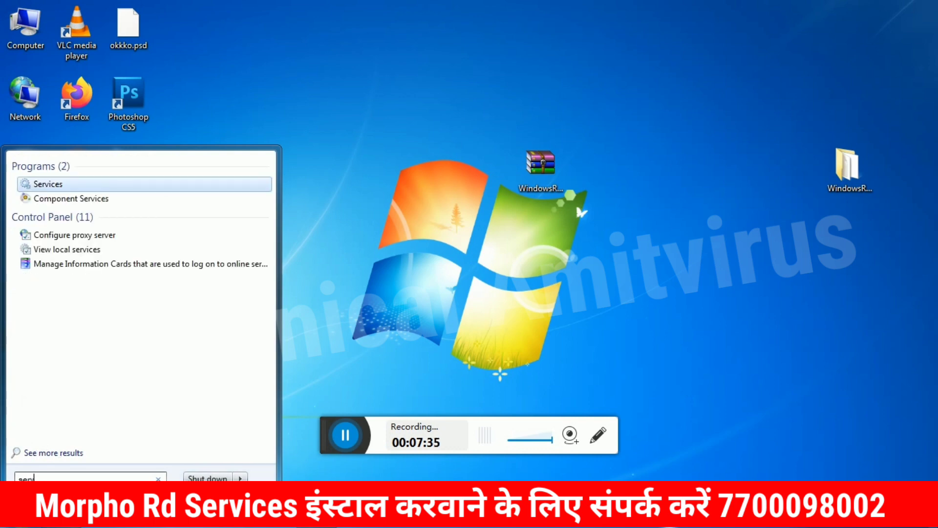
click(78, 188)
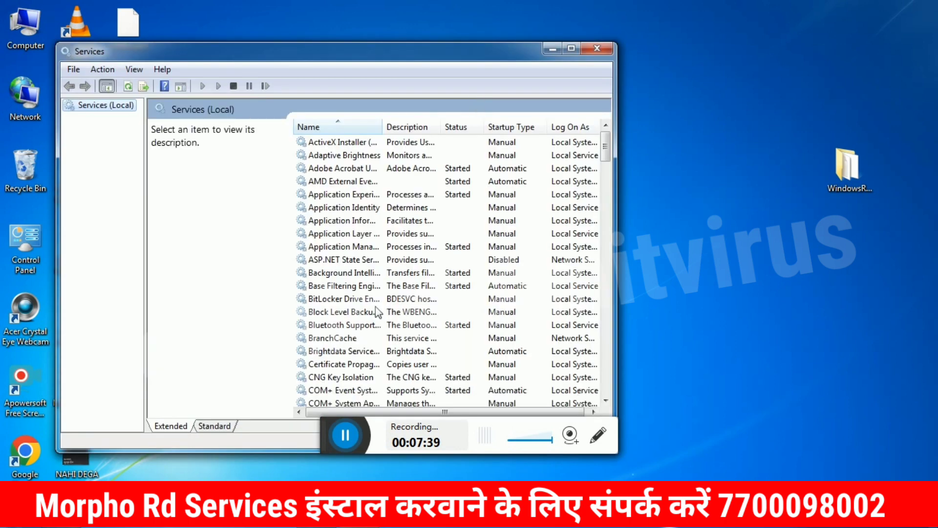
click(394, 260)
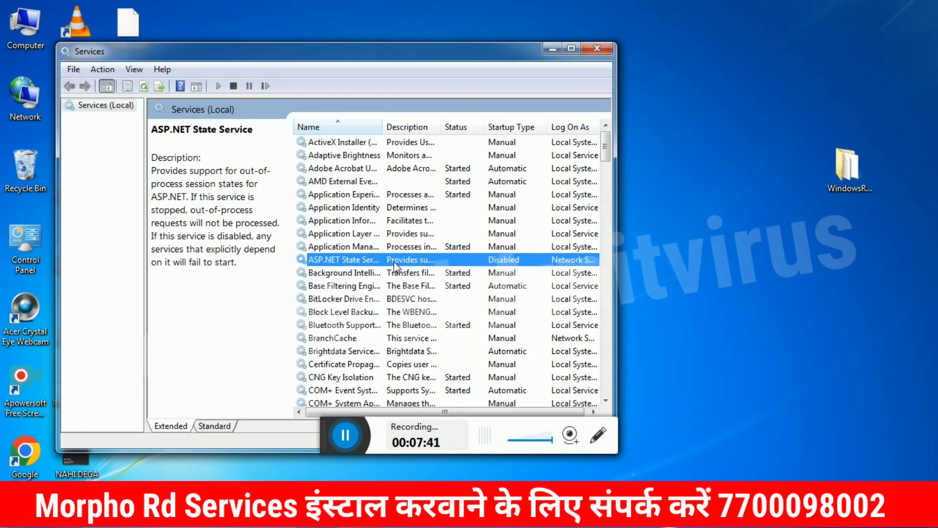
key(m)
click(394, 262)
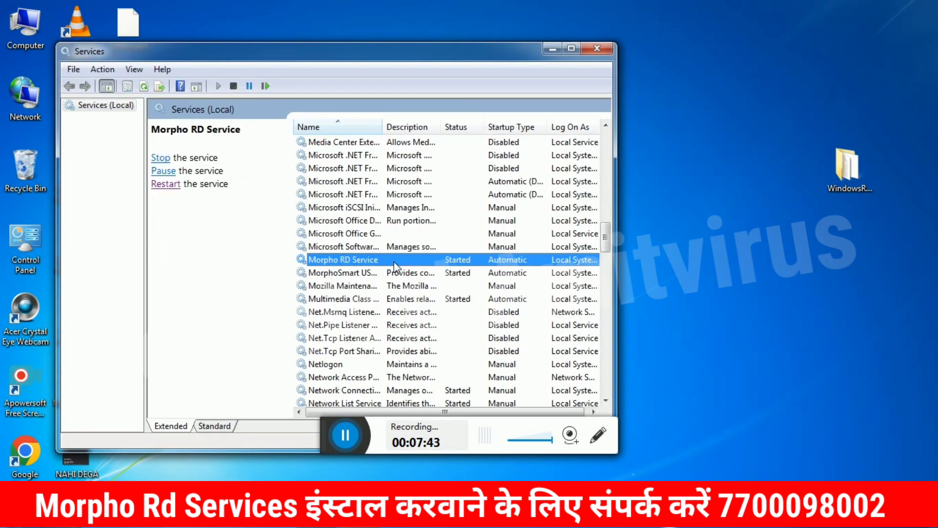
click(171, 187)
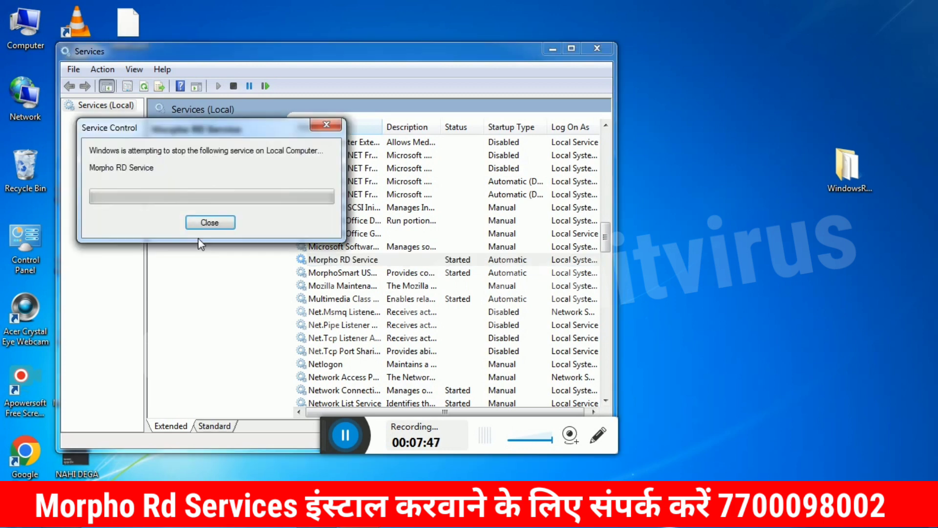